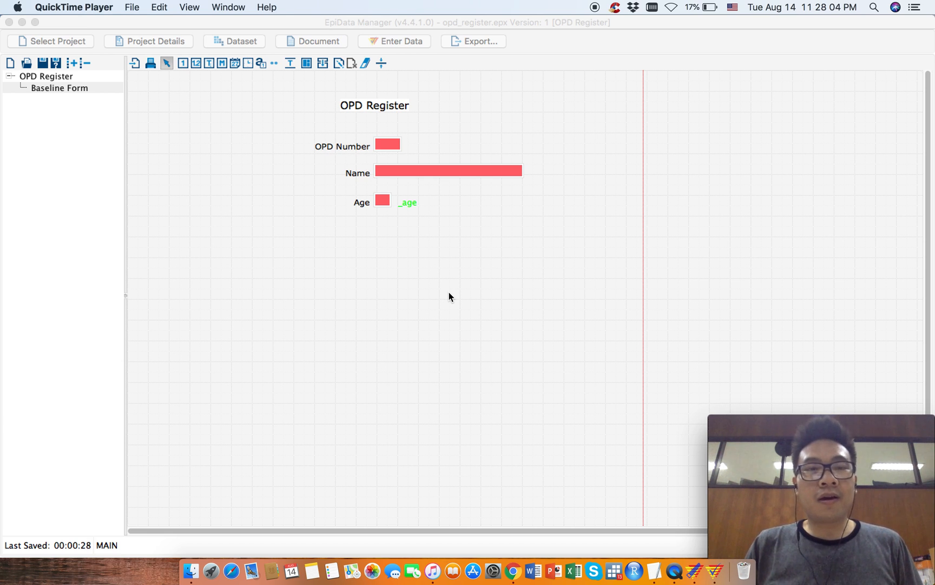
Show all open windows with Mission Control to see the OPD notes and form designer.
key(ctrl+Up)
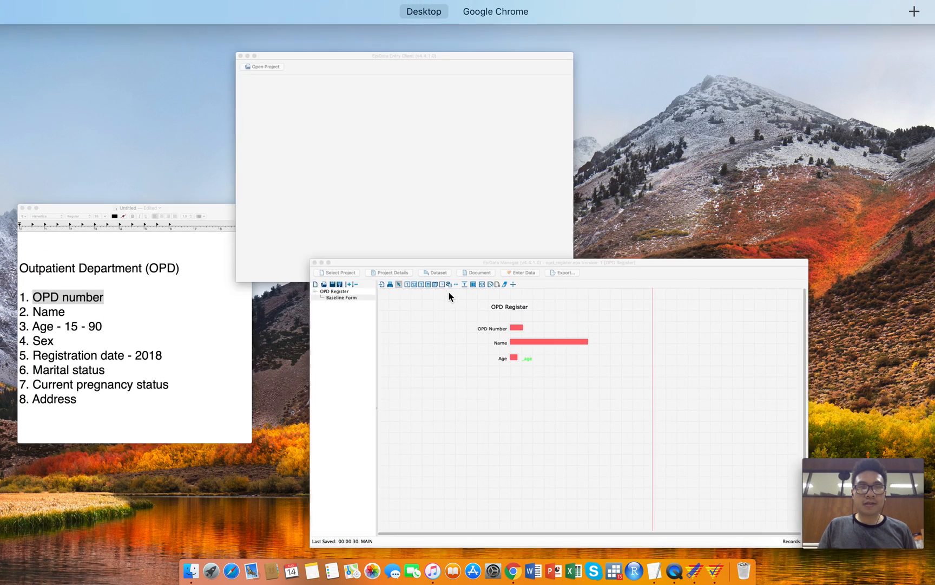
Review the OPD field list in TextEdit, then return to the form designer.
click(153, 296)
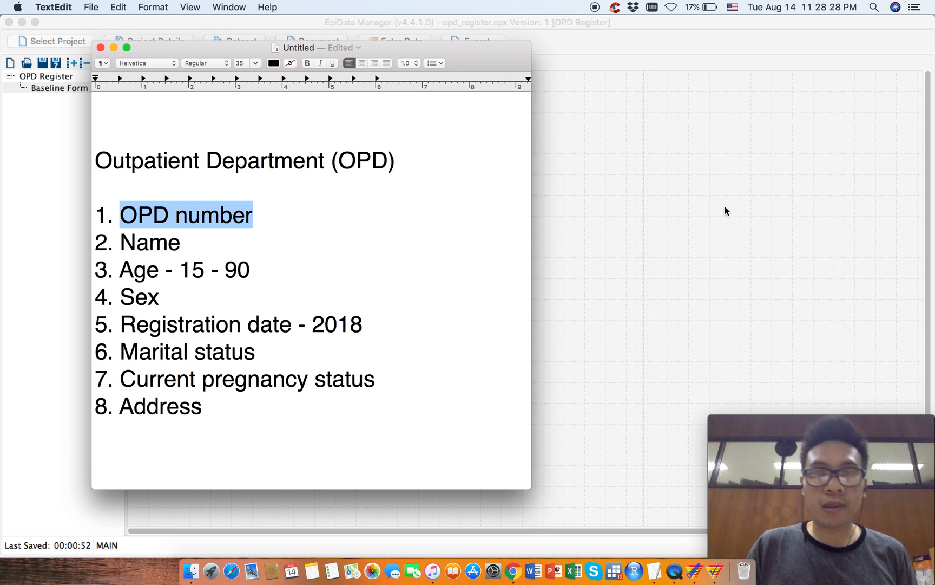
click(592, 33)
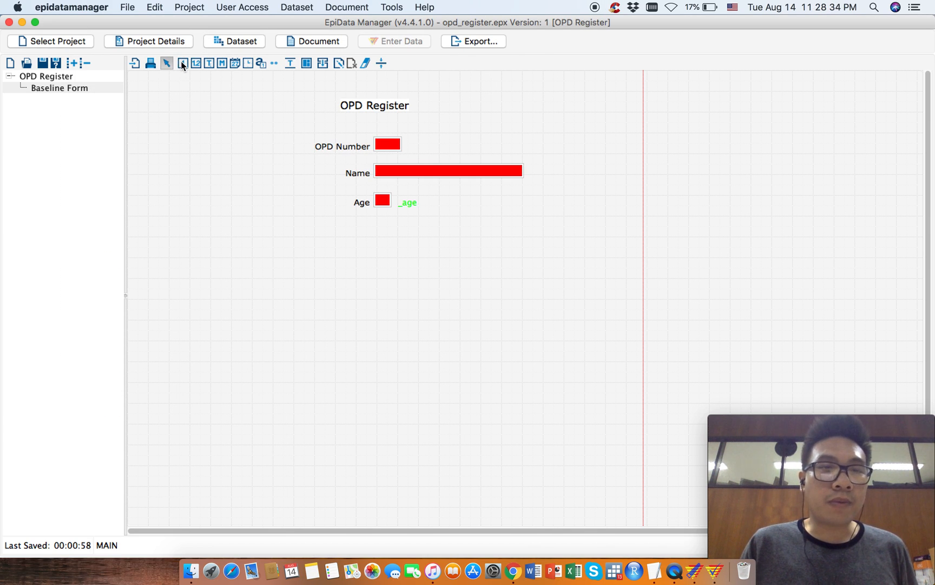
Add an integer field below Age labelled Sex, named sex, with length 1.
click(375, 225)
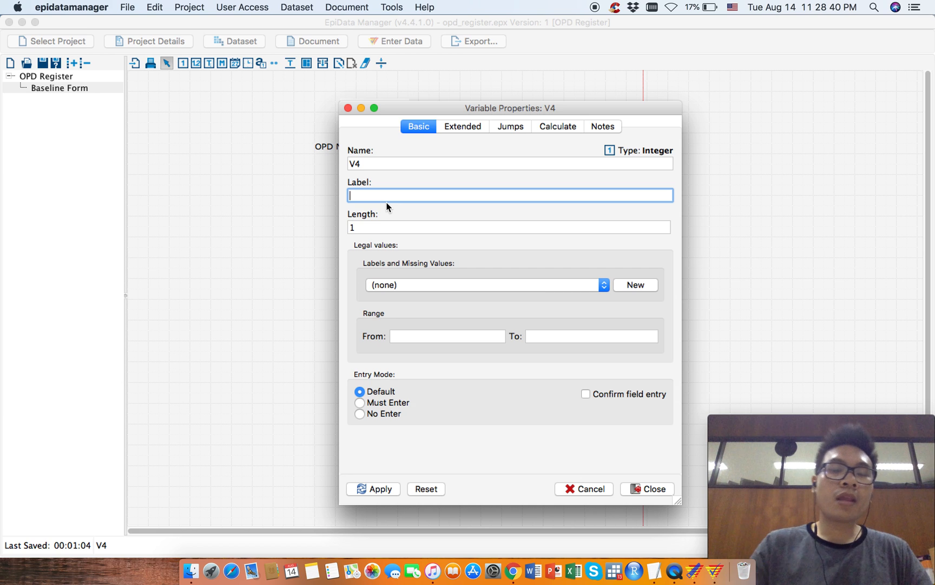
text(Sex)
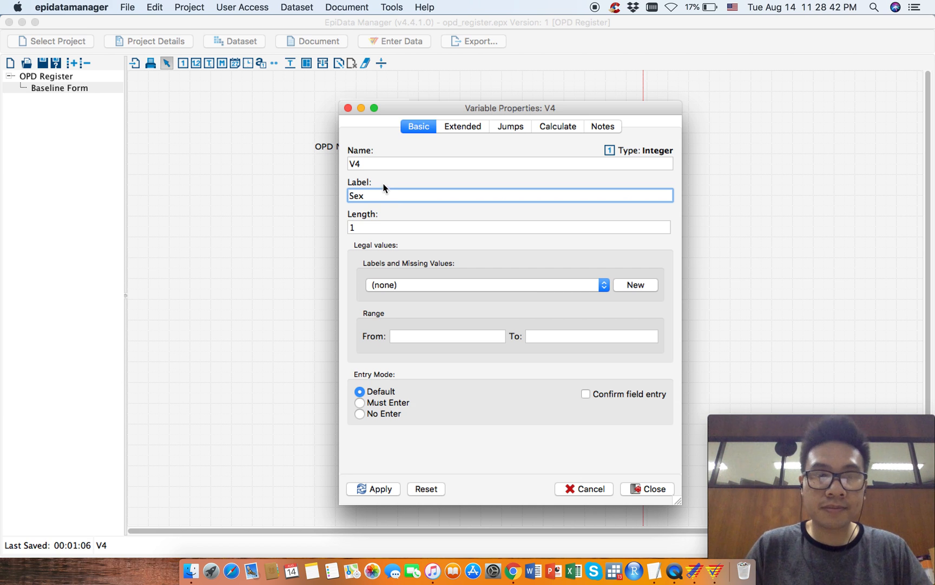
click(391, 164)
key(BackSpace)
key(BackSpace)
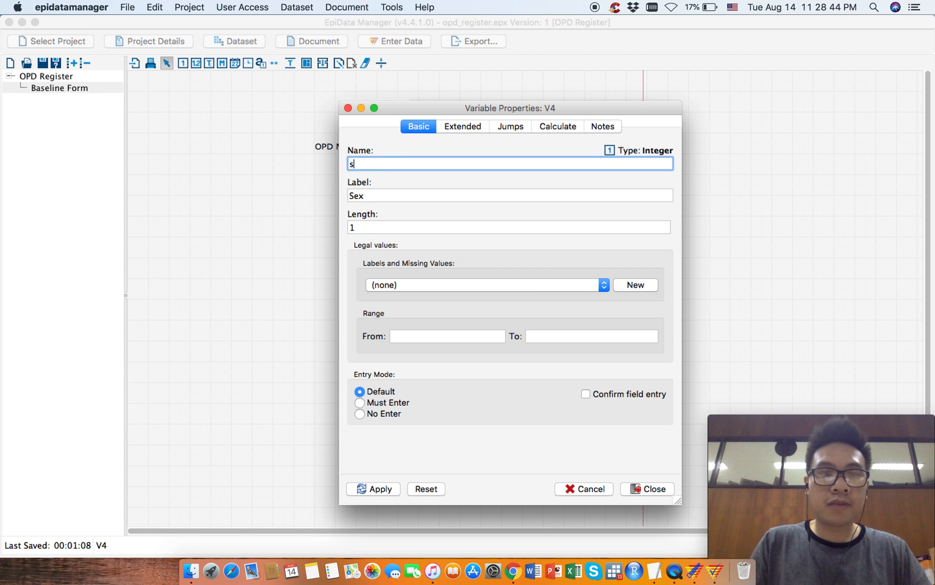
text(sex)
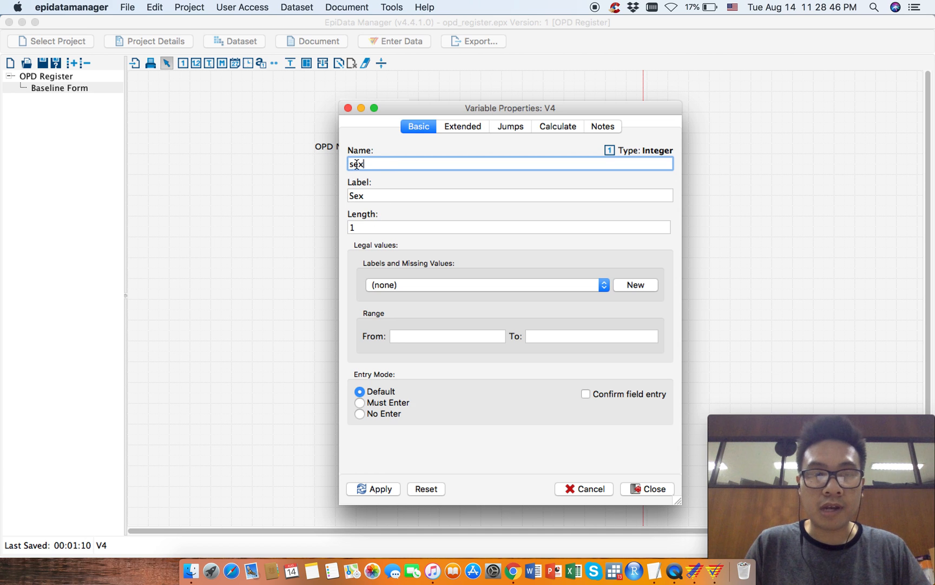
click(394, 228)
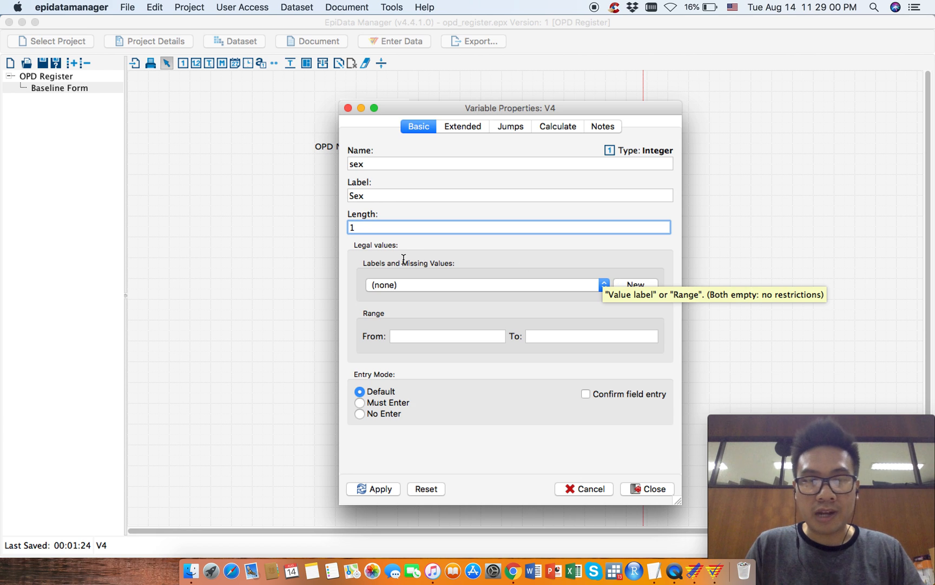
Create a value label set for sex with 1 Male, 2 Female, 9 Missing.
click(635, 284)
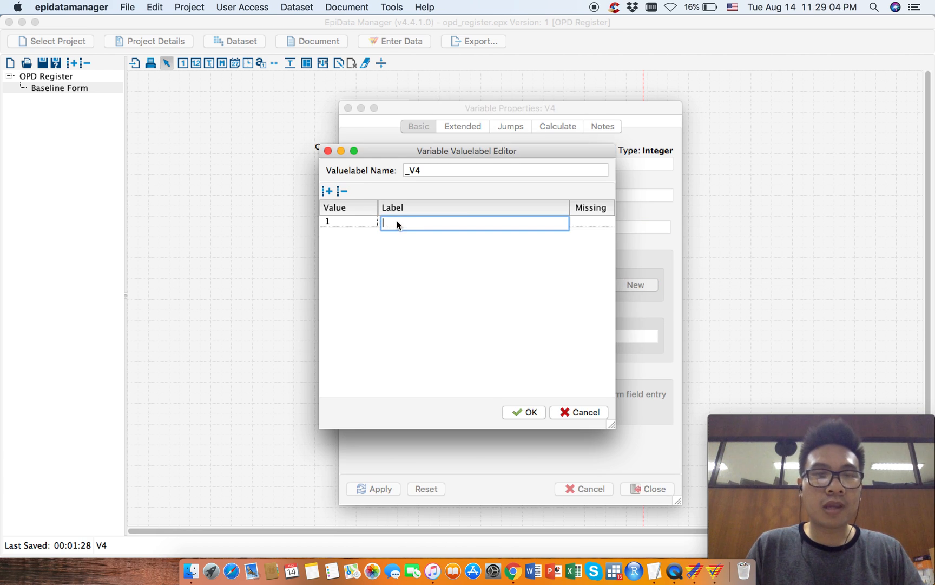
text(Mla)
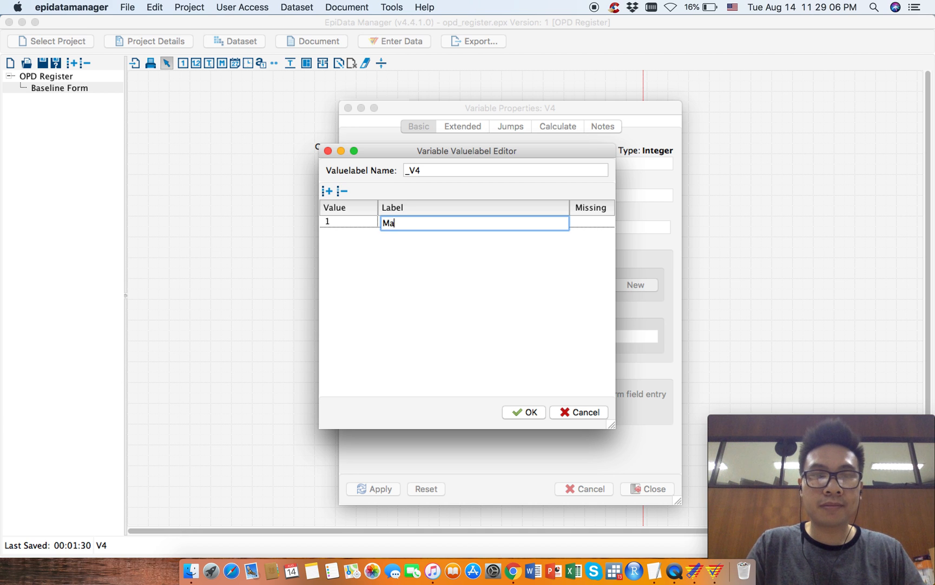
text(le)
key(Return)
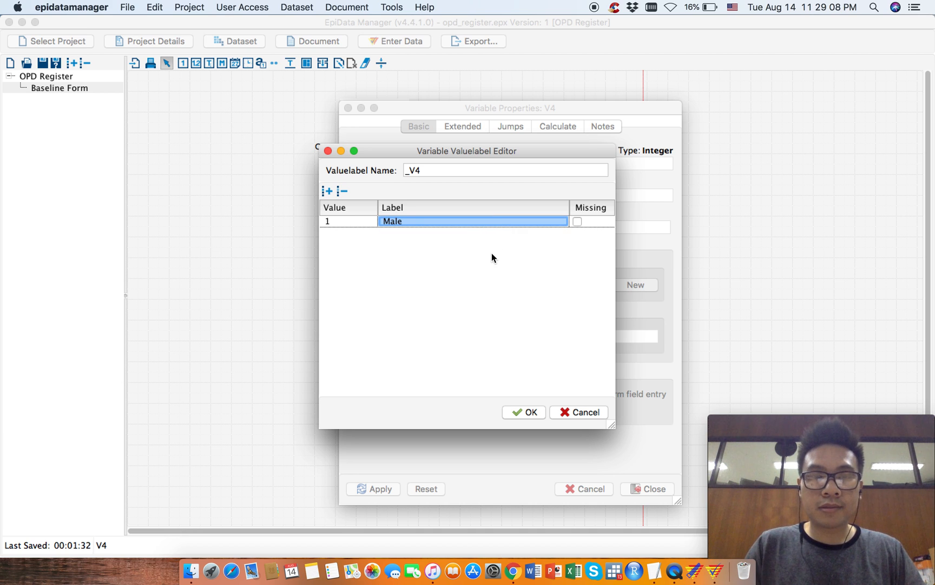
click(326, 191)
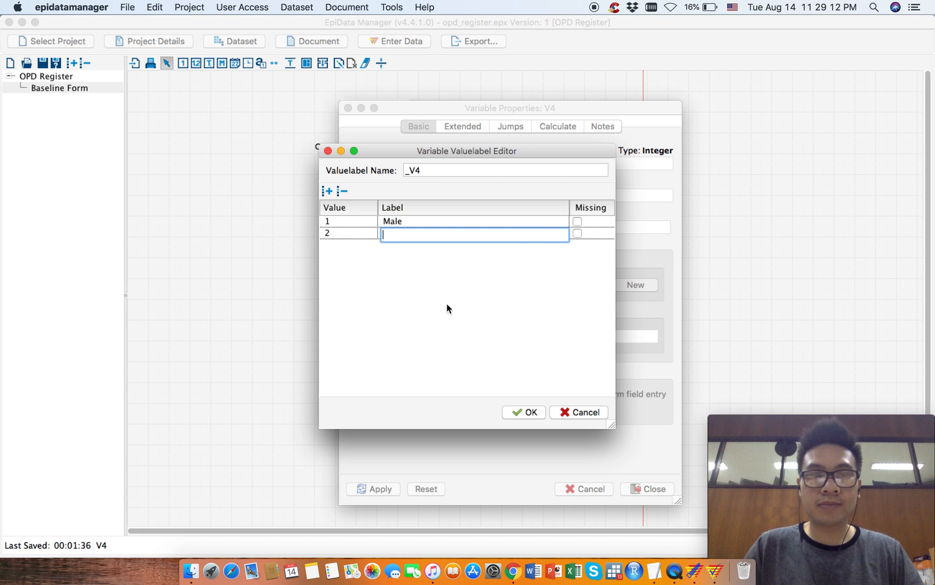
text(Female)
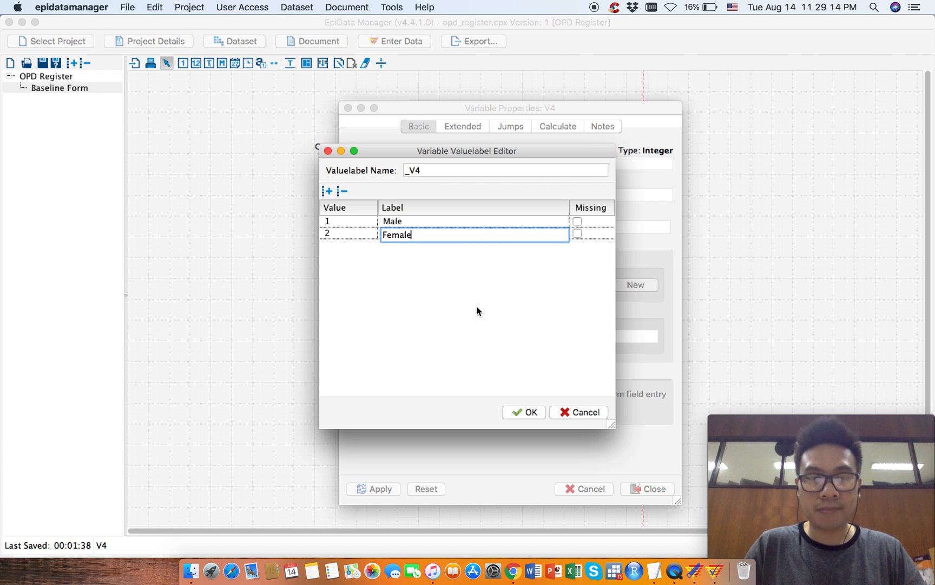
key(Return)
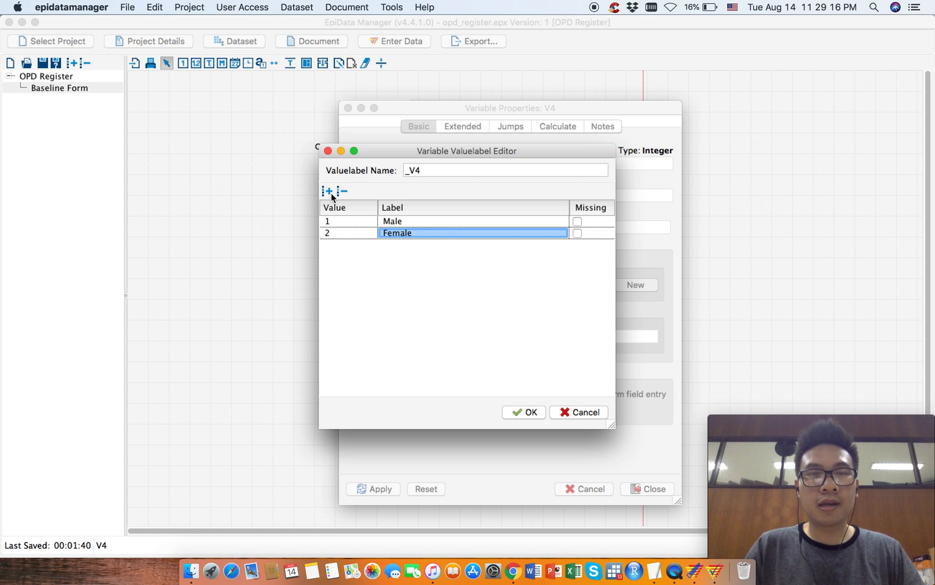
click(328, 192)
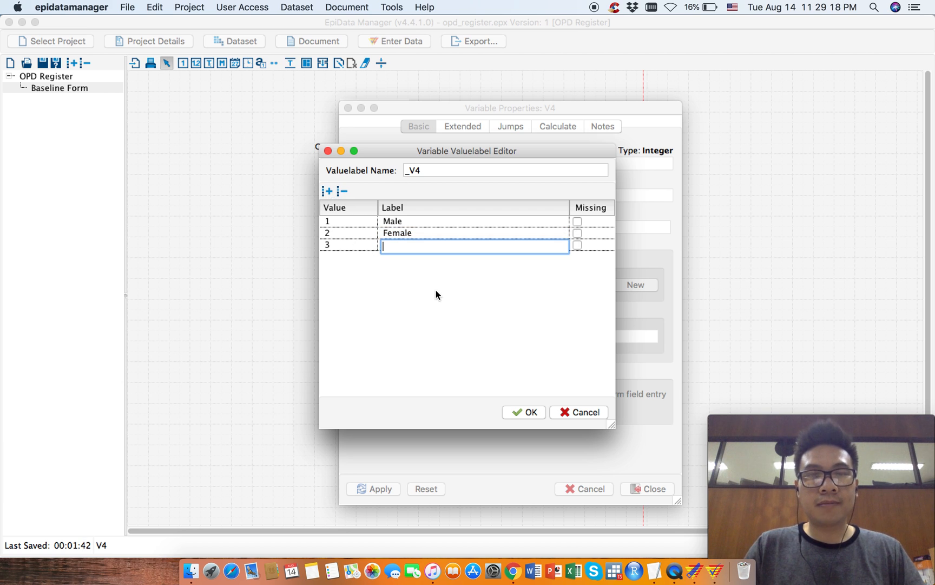
click(351, 245)
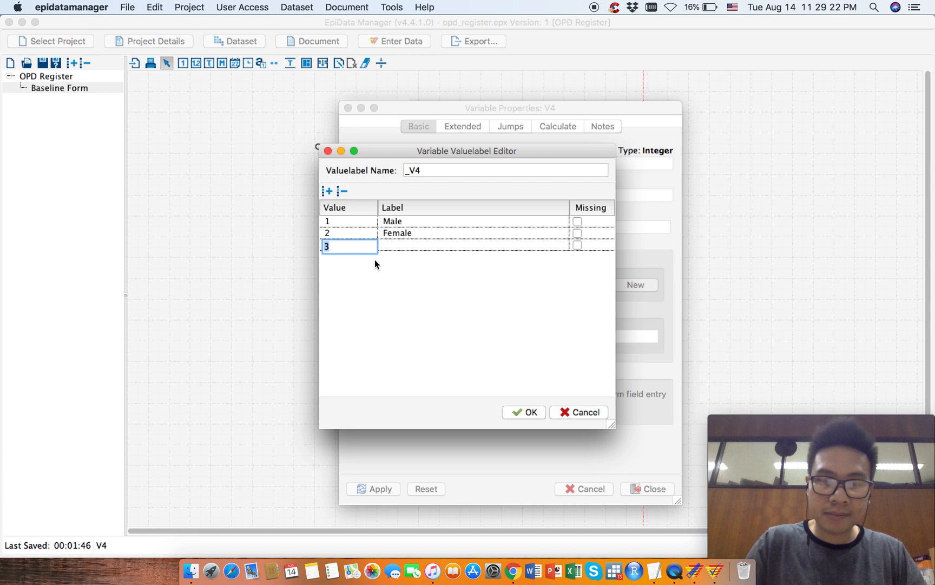
text(9)
click(410, 246)
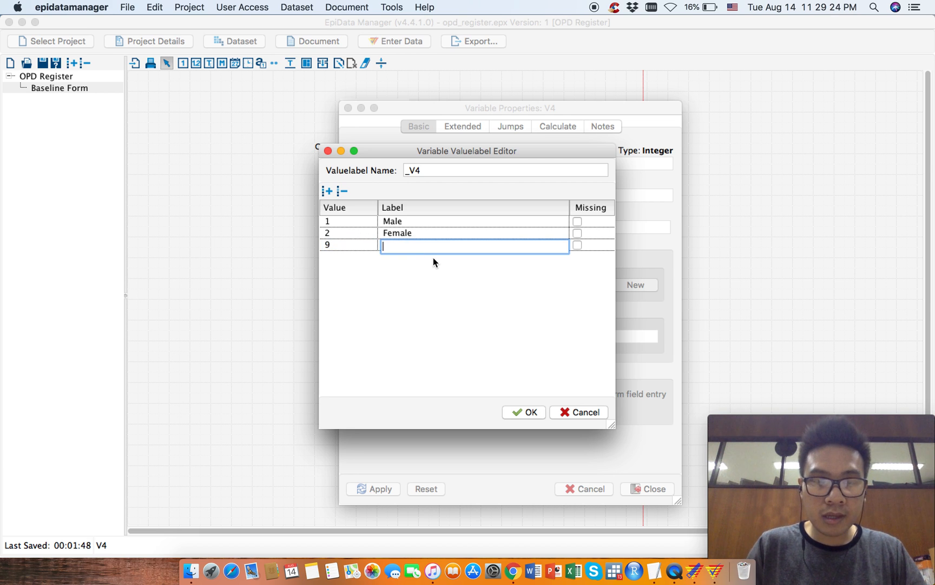
text(Missi)
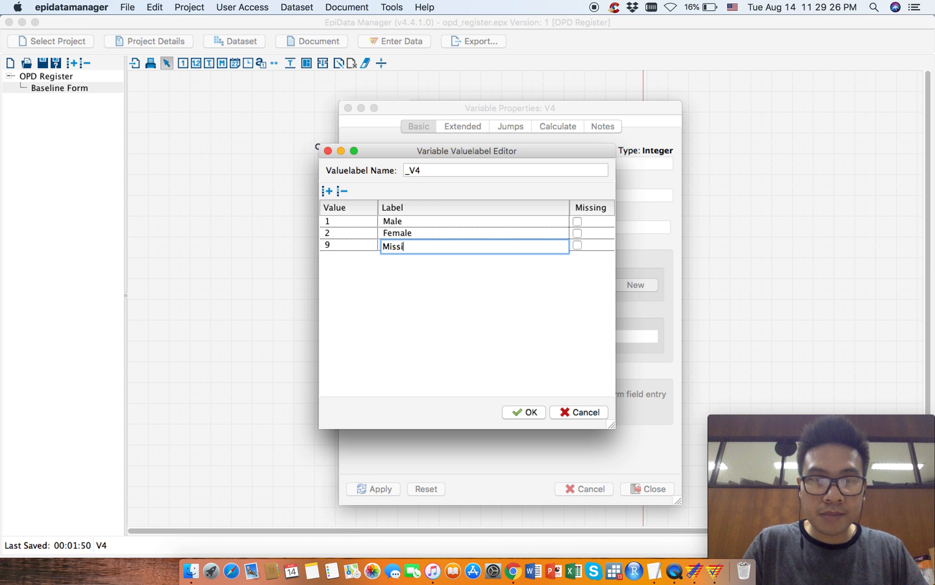
text(ng)
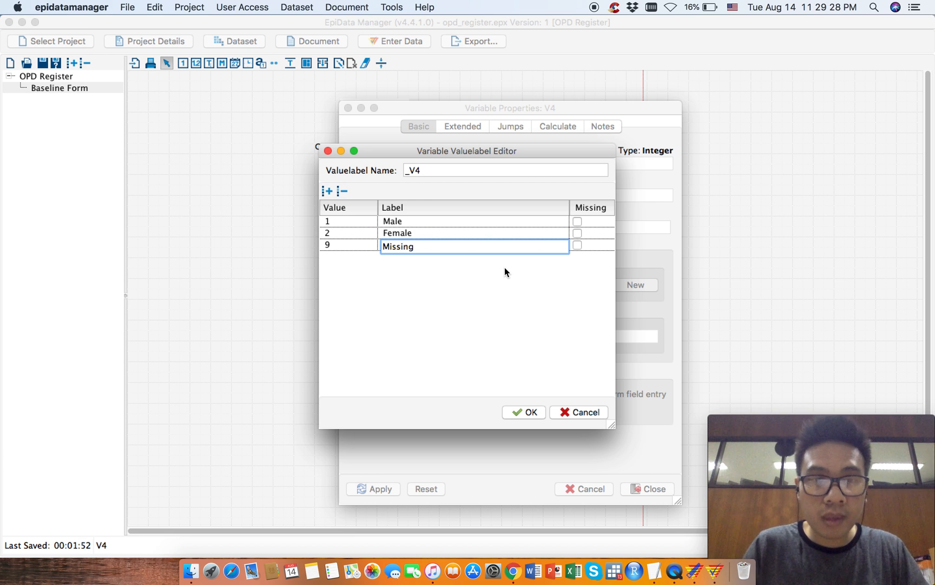
Rename the value label set from _V4 to _sex.
click(496, 170)
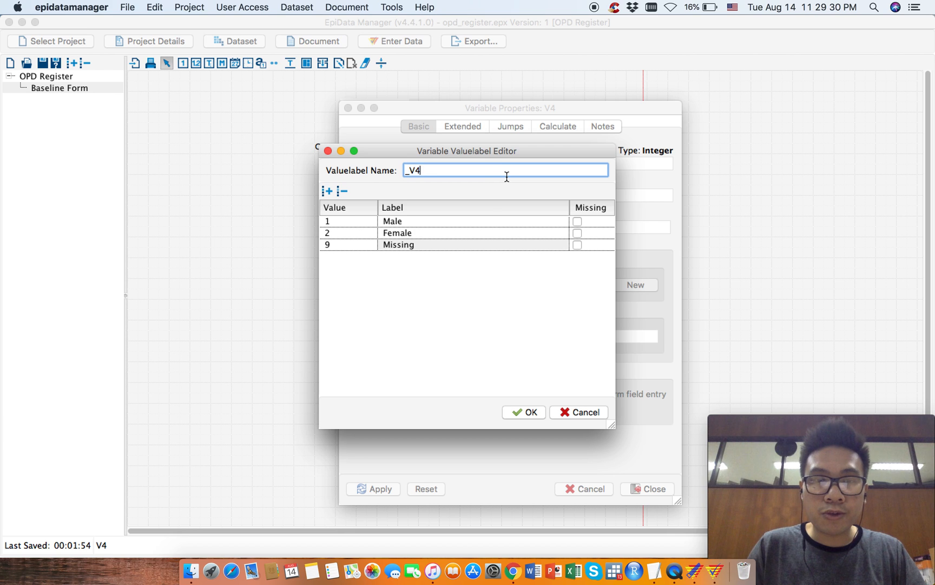
key(BackSpace)
text(_sex)
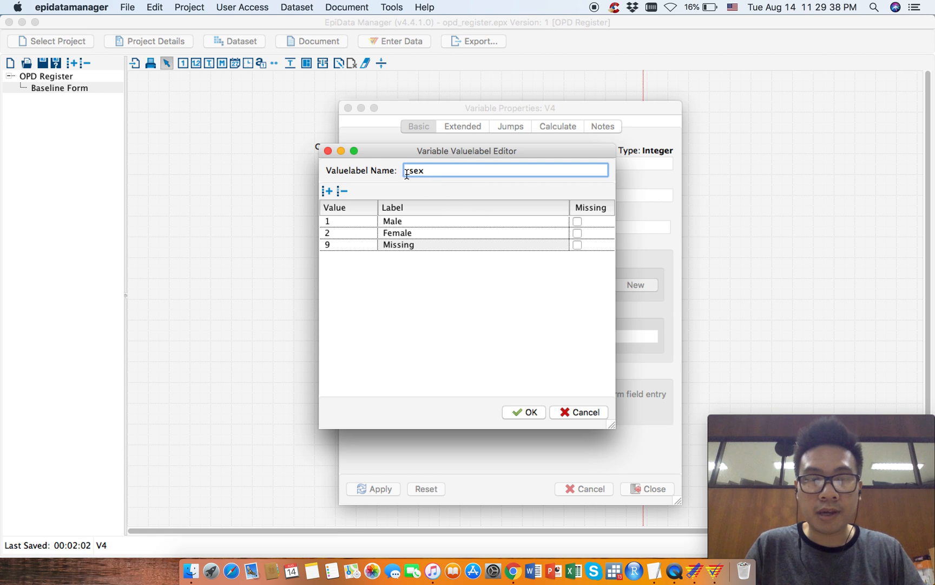
Save the _sex set, make sex Must Enter and always show its pick list.
click(525, 410)
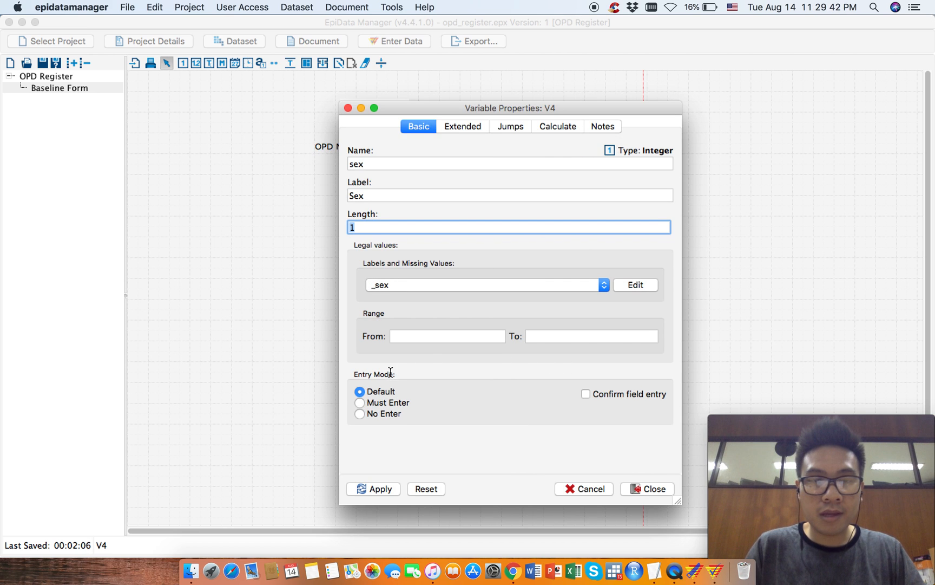
click(359, 401)
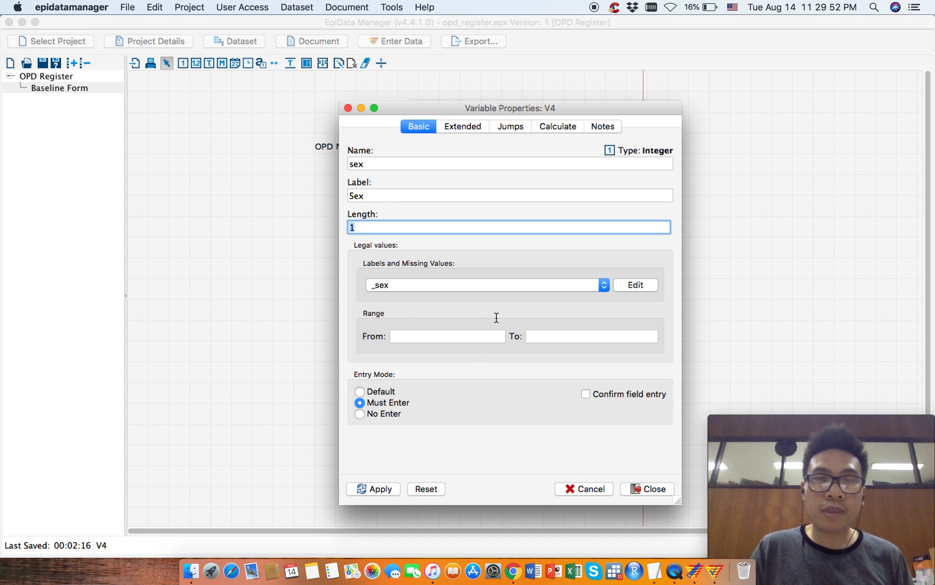
click(455, 125)
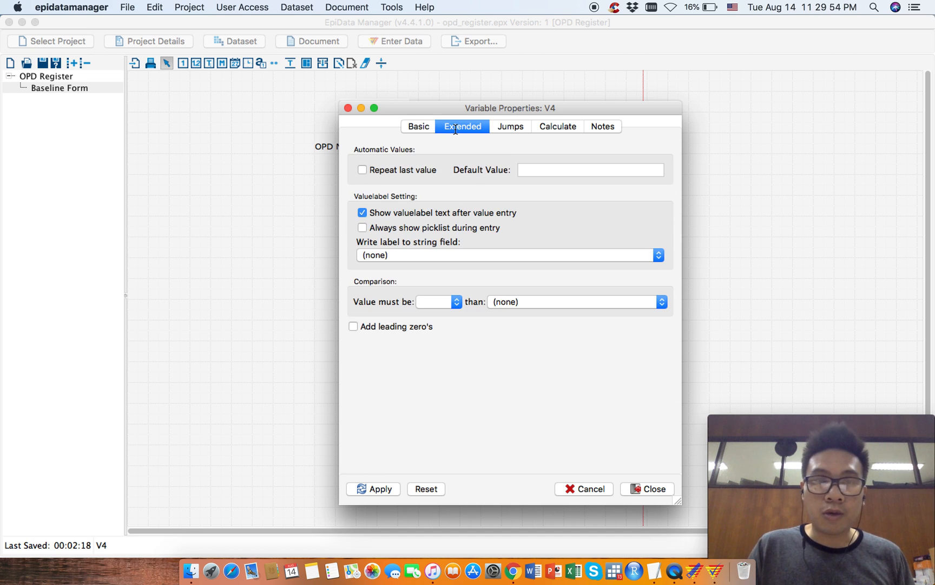
click(363, 228)
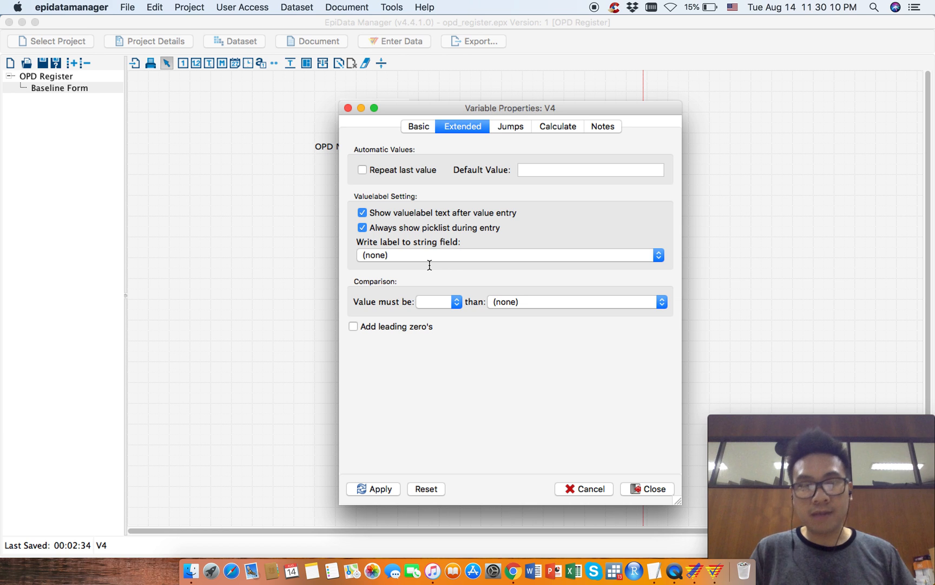
Apply the sex field's settings and close its properties.
click(374, 489)
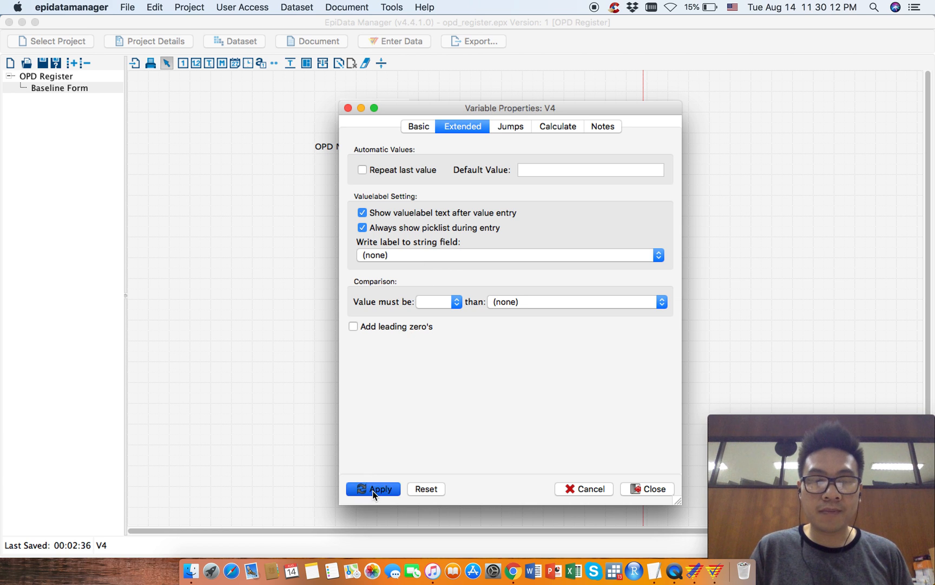
click(648, 488)
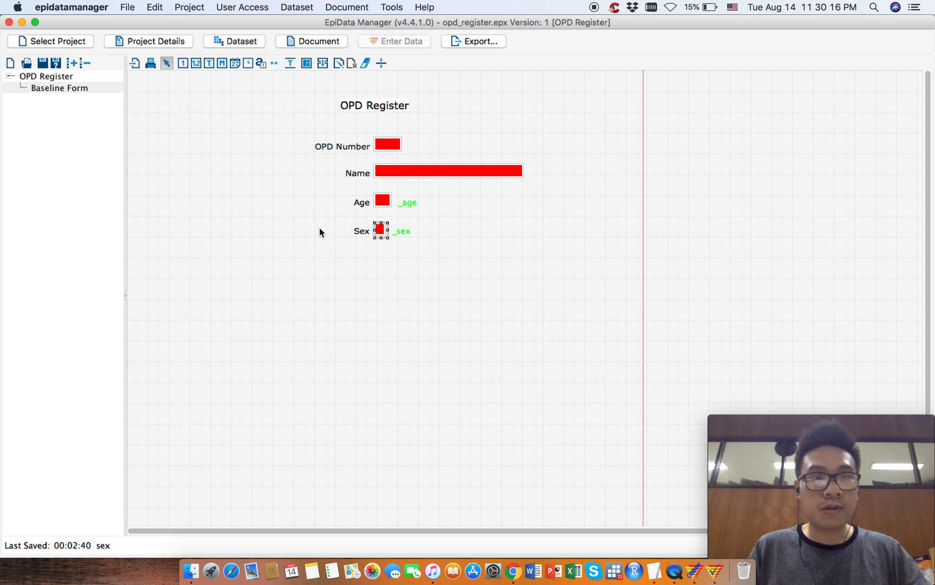
Save and close the OPD Register project, then launch EpiData Entry Client.
click(127, 8)
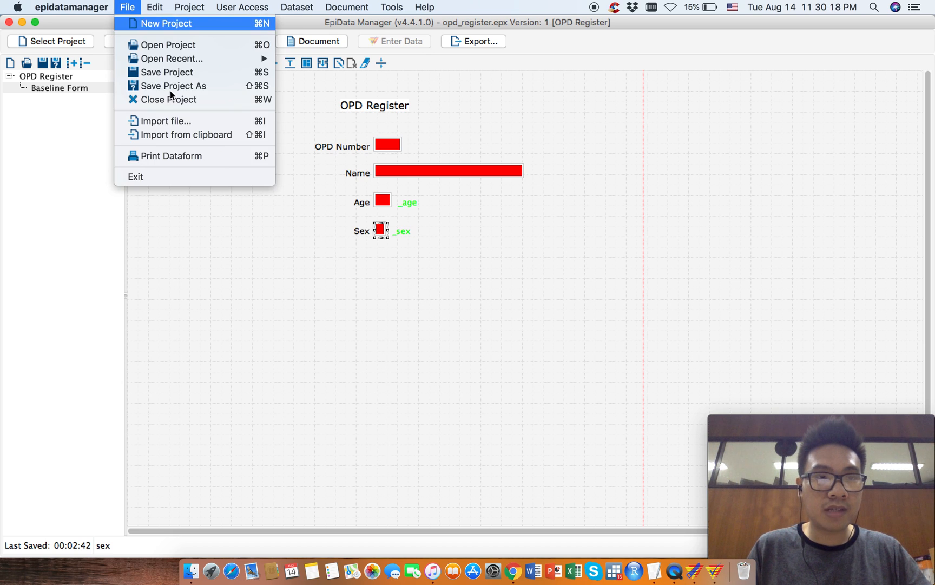
click(193, 73)
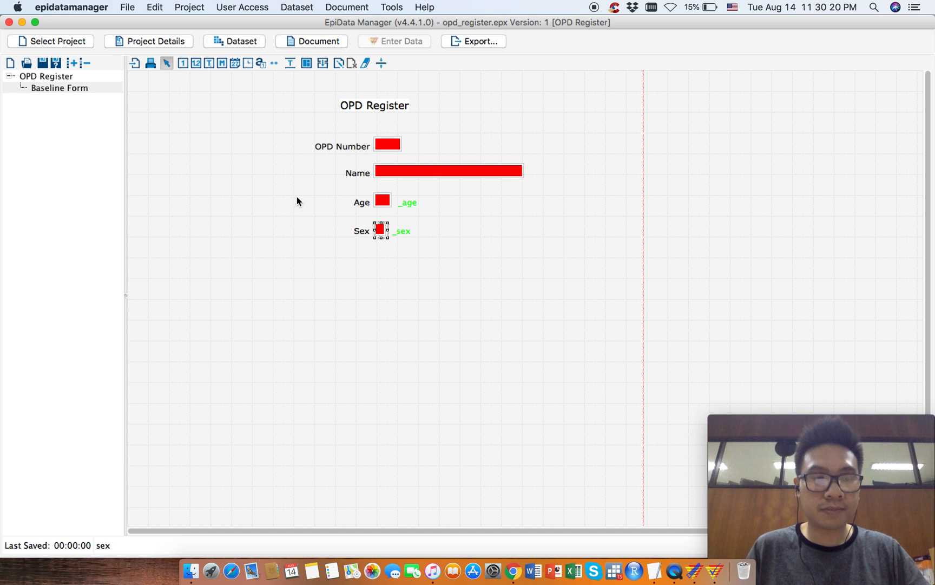
key(super+w)
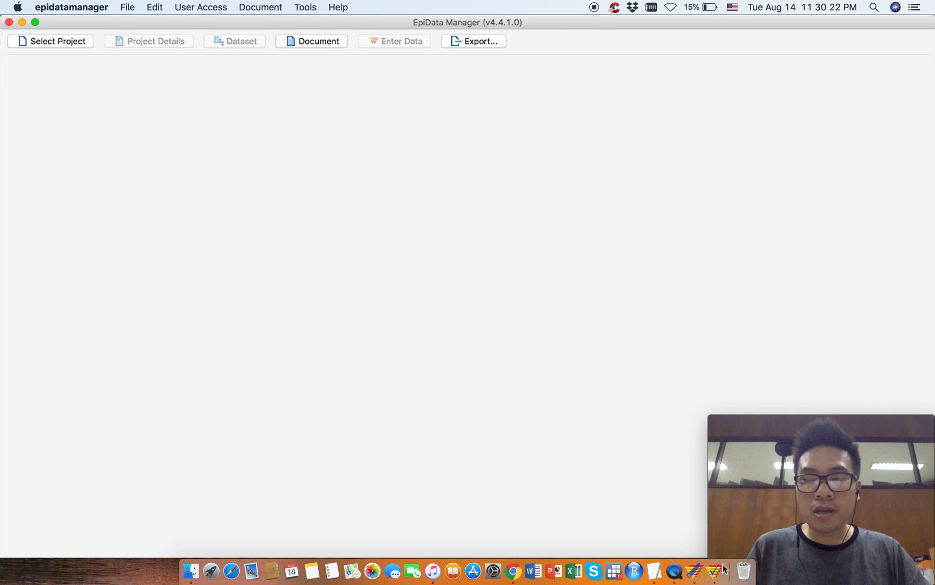
click(702, 563)
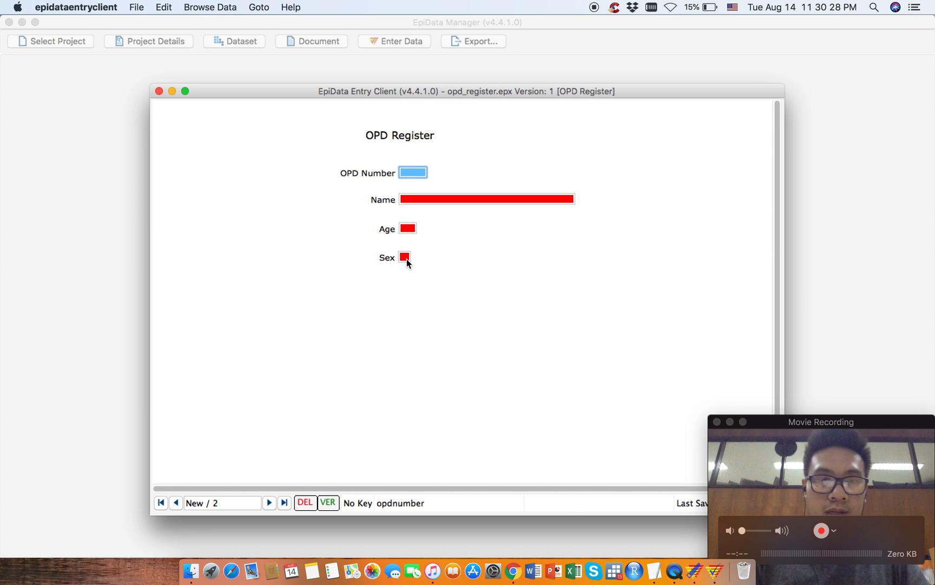
text(23)
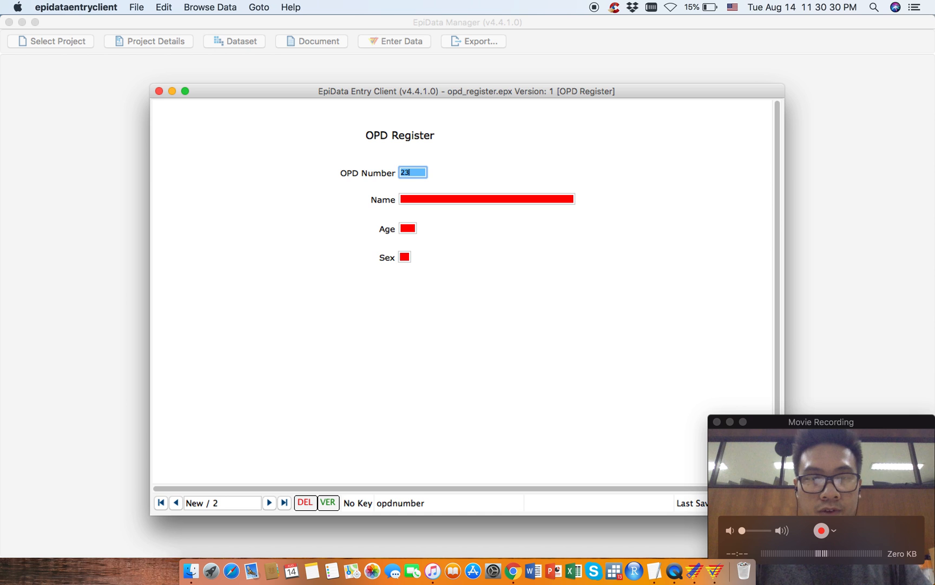
Enter OPD number 23, name Smith and age 16 in a new record.
key(Return)
text(Smith)
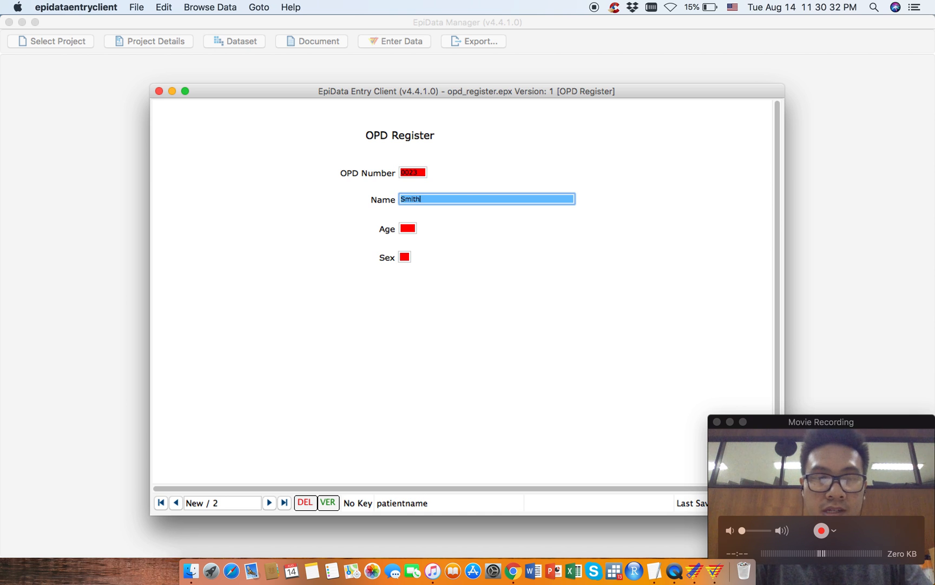
key(Return)
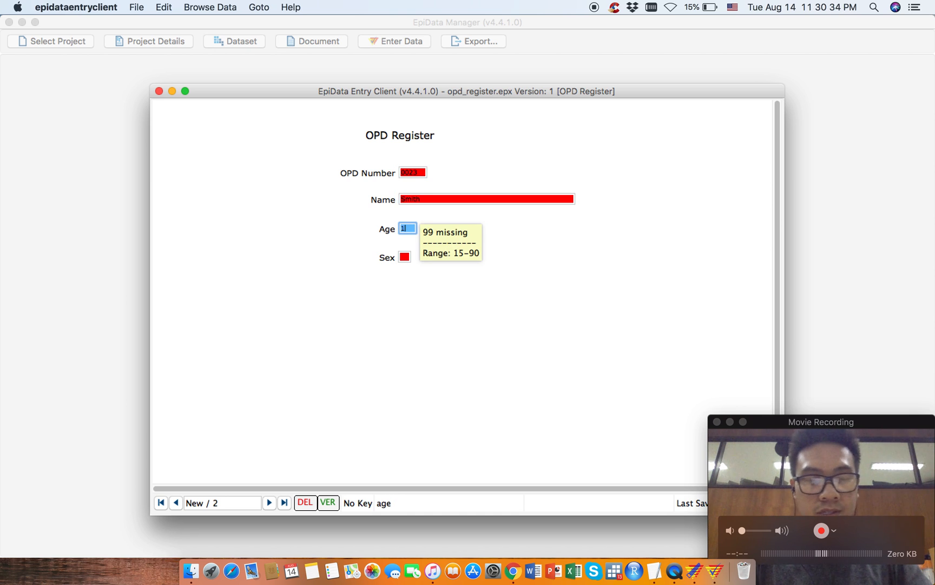
text(16)
key(Return)
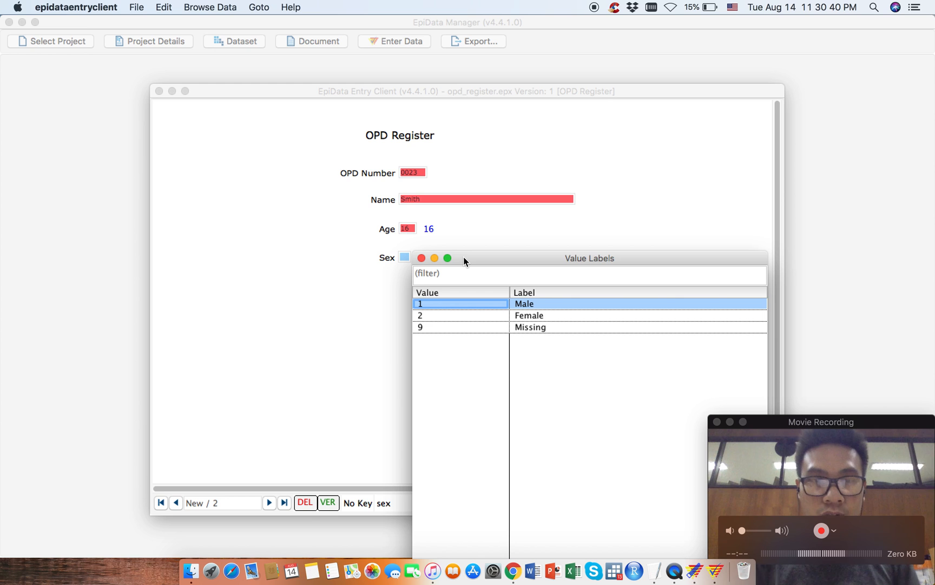
drag(472, 259, 576, 181)
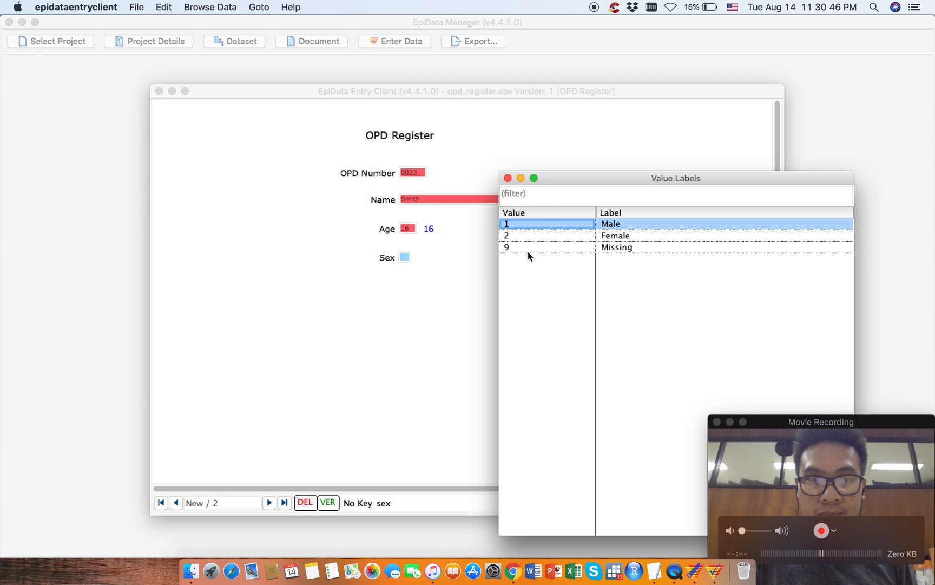
Choose Male for Sex, save the observation and close the entry project.
key(Down)
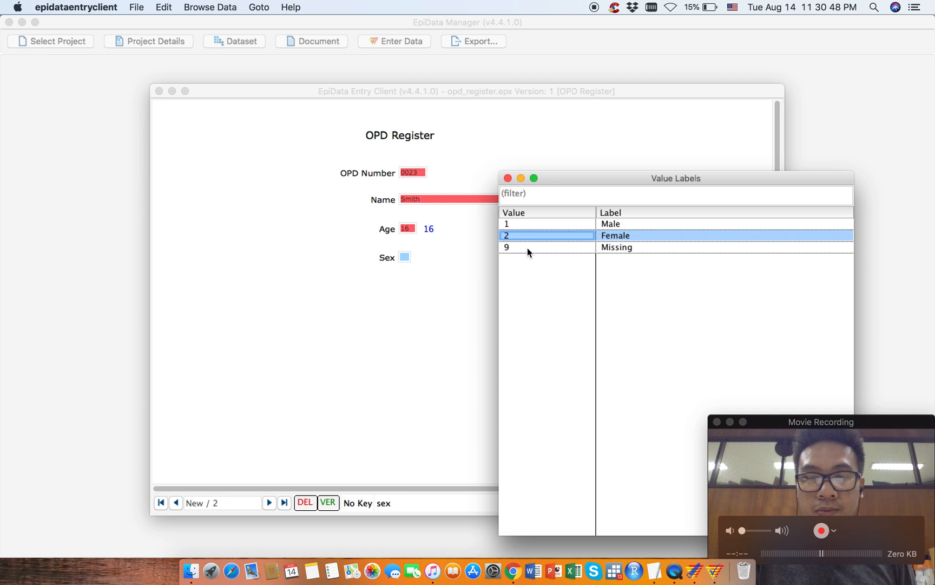
key(Up)
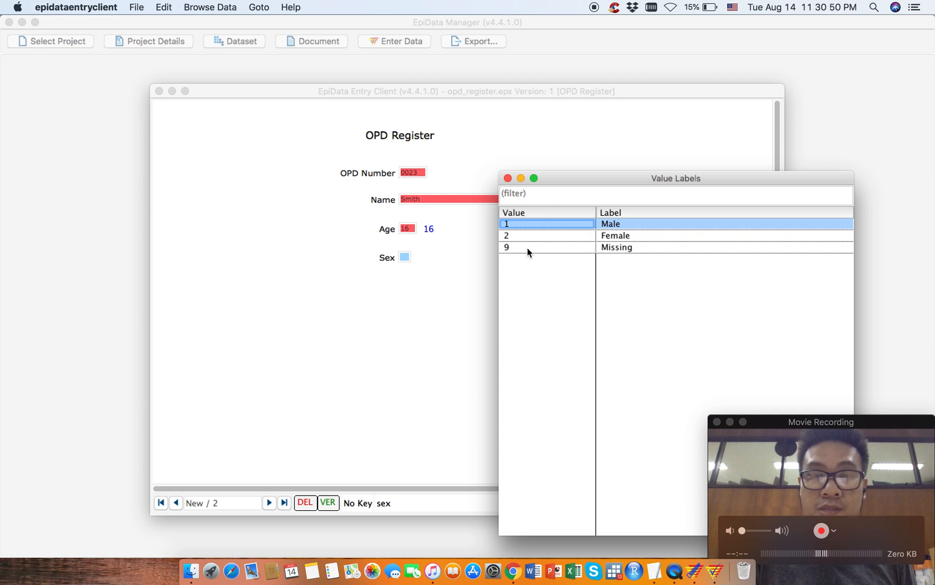
key(Down)
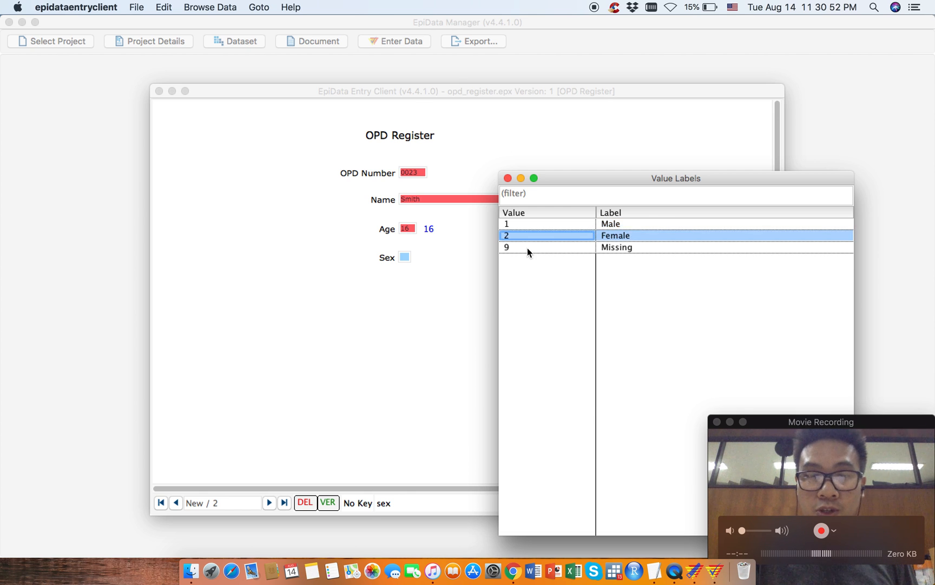
key(Down)
key(Up)
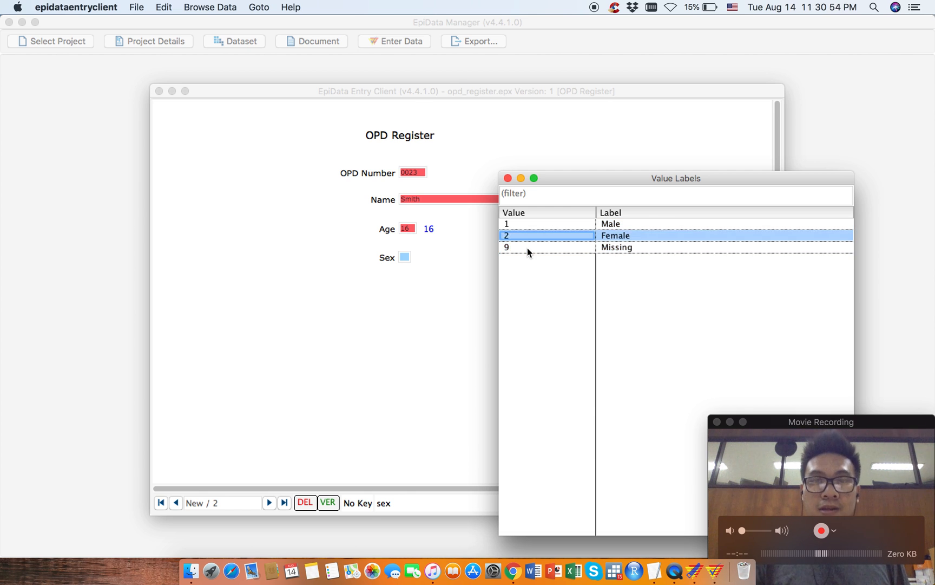
key(Up)
key(Down)
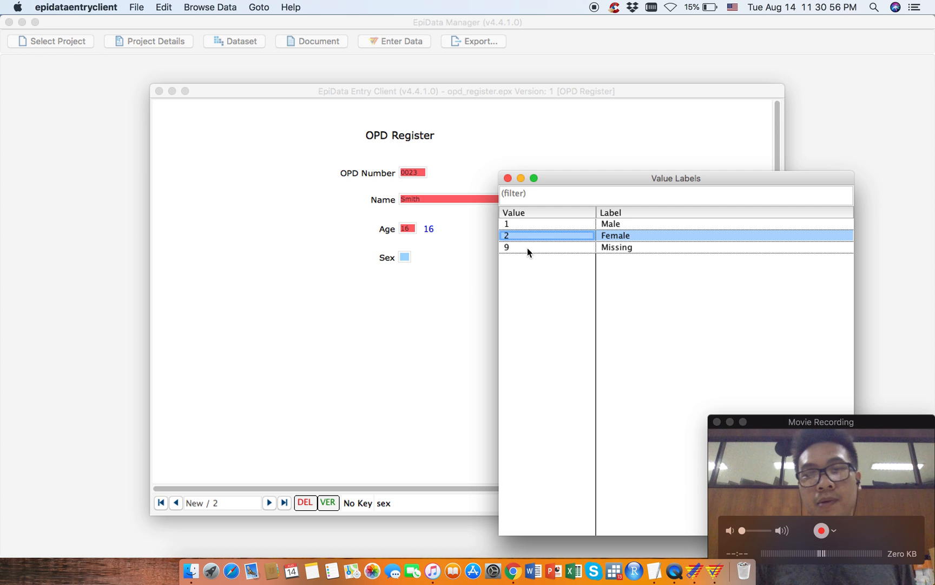
key(Up)
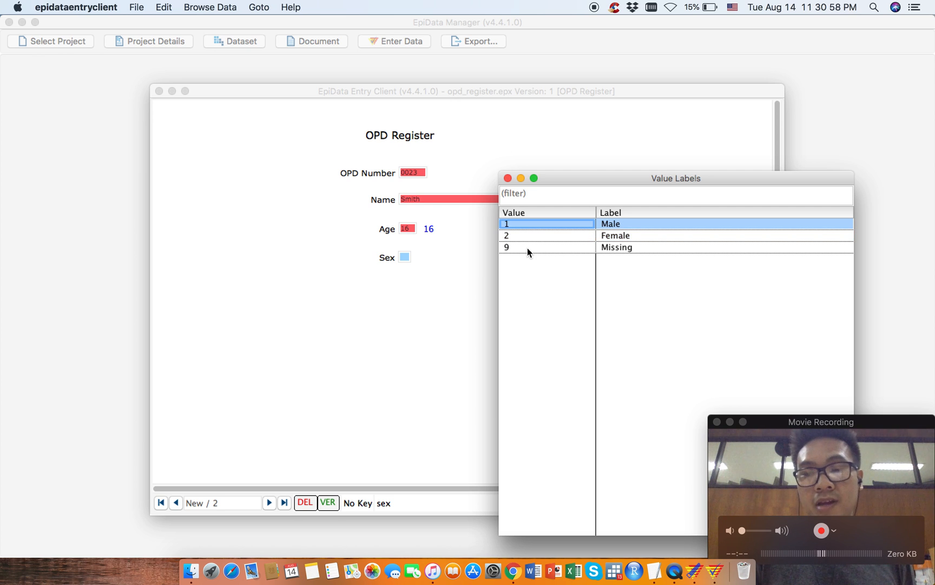
key(Return)
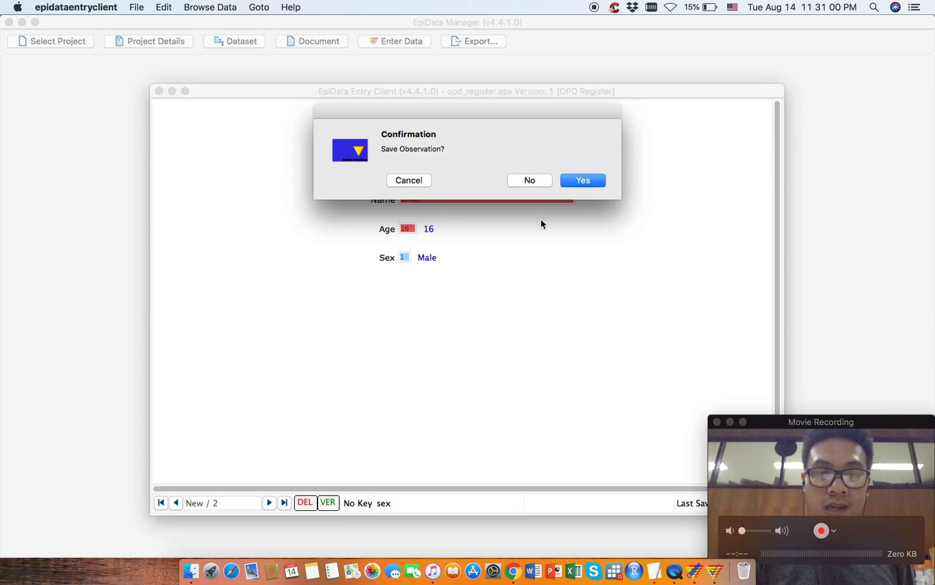
click(582, 180)
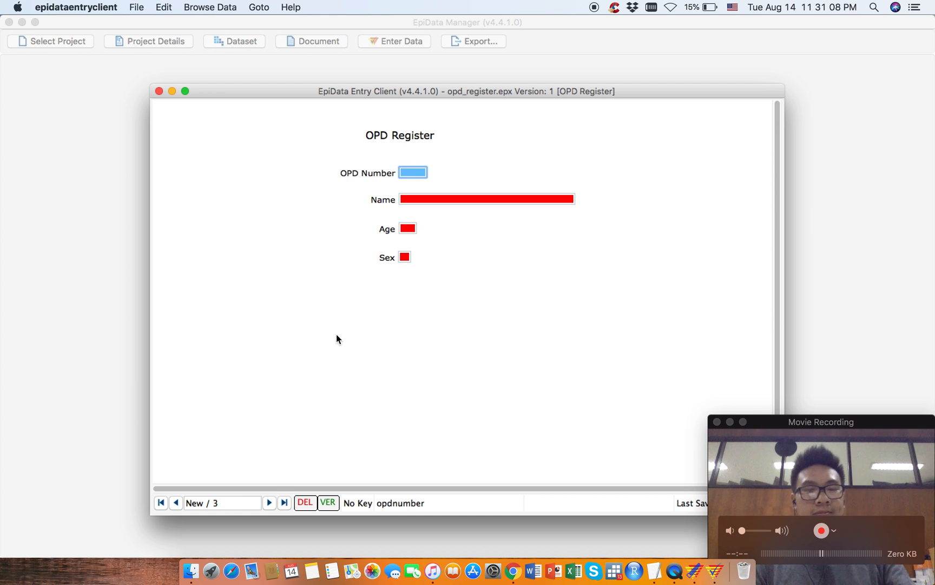
key(super+w)
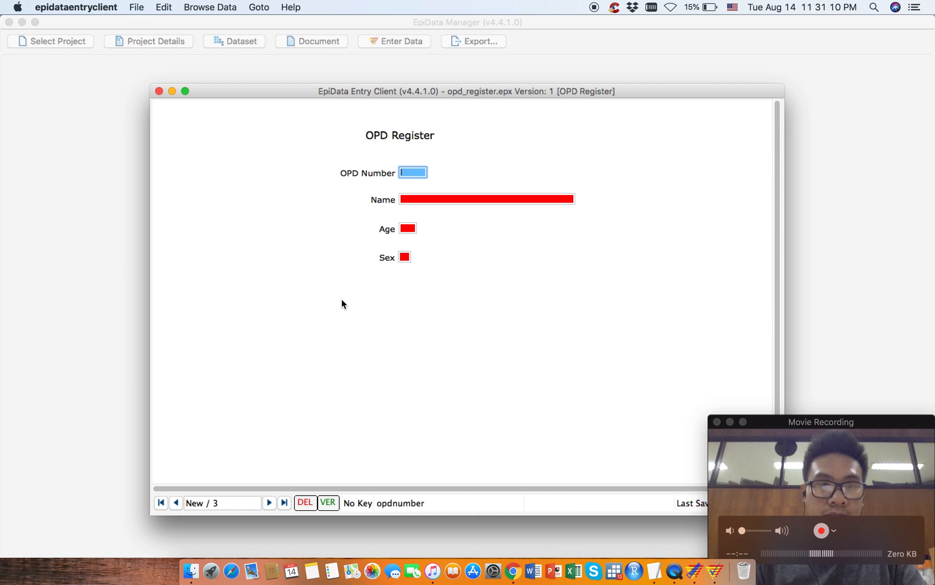
Quit Entry Client, reopen the OPD Register project and show all windows.
key(super+q)
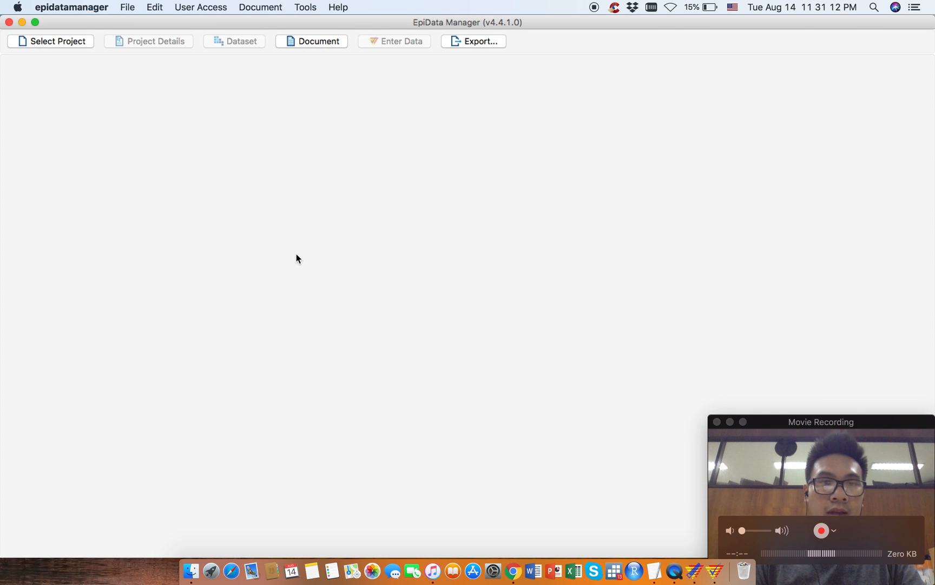
key(super+n)
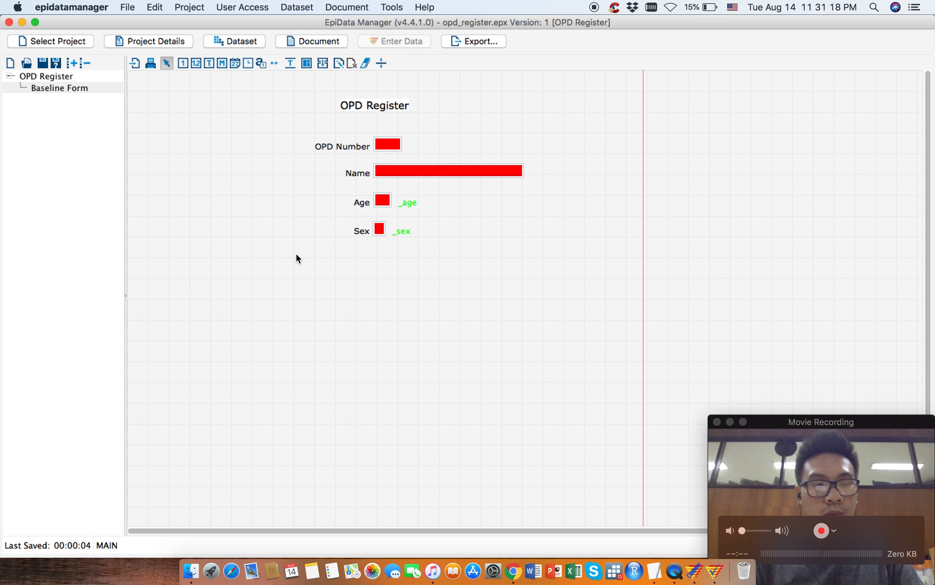
key(ctrl+Up)
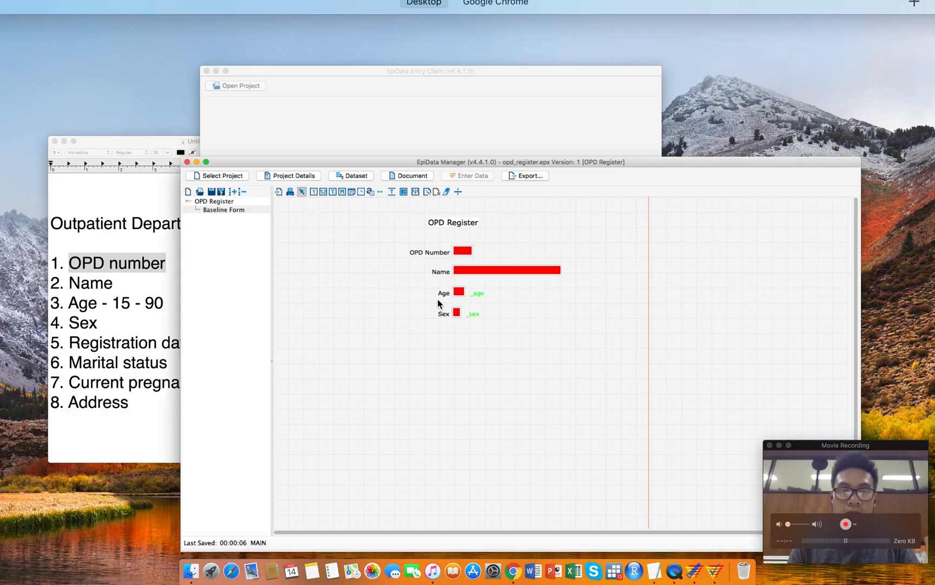
click(290, 299)
Check the OPD field notes in TextEdit and return to the form designer.
click(188, 330)
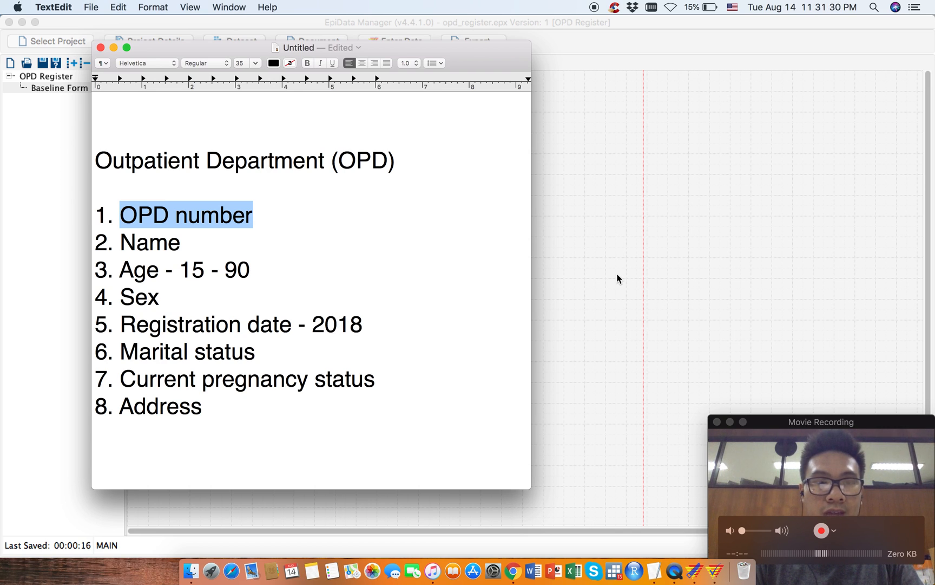
click(613, 41)
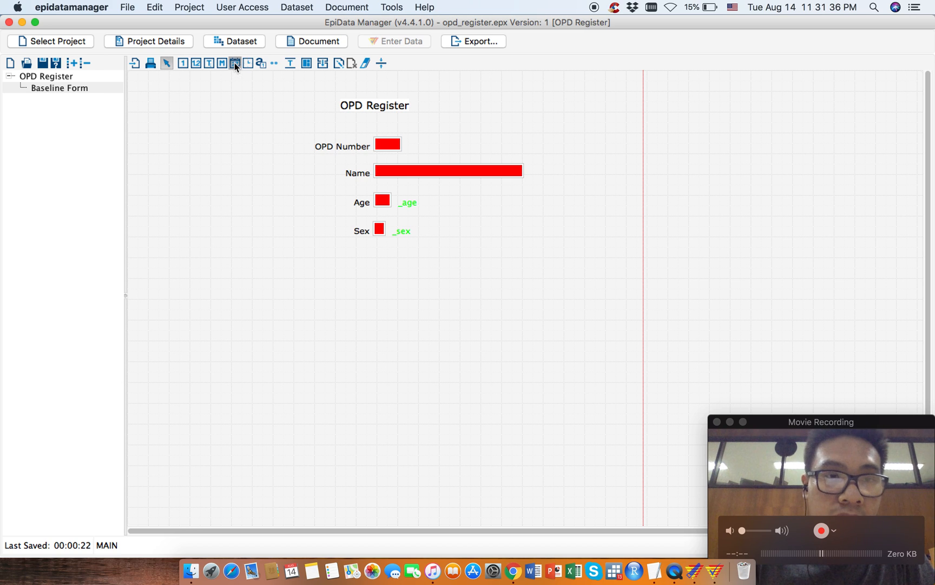
click(235, 62)
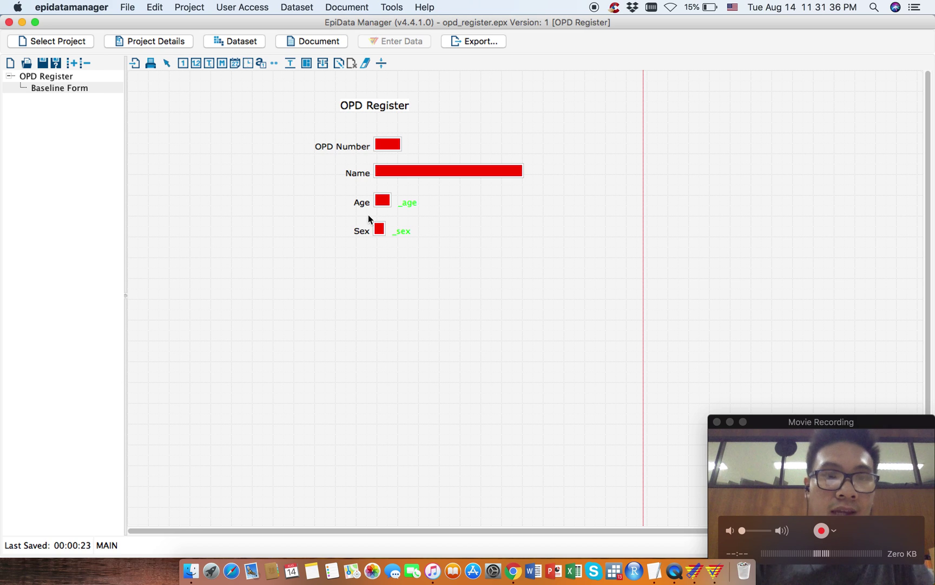
Add a date field regdate labelled Registration Date, ranged 01/01/2018–31/12/2018, Must Enter.
click(375, 253)
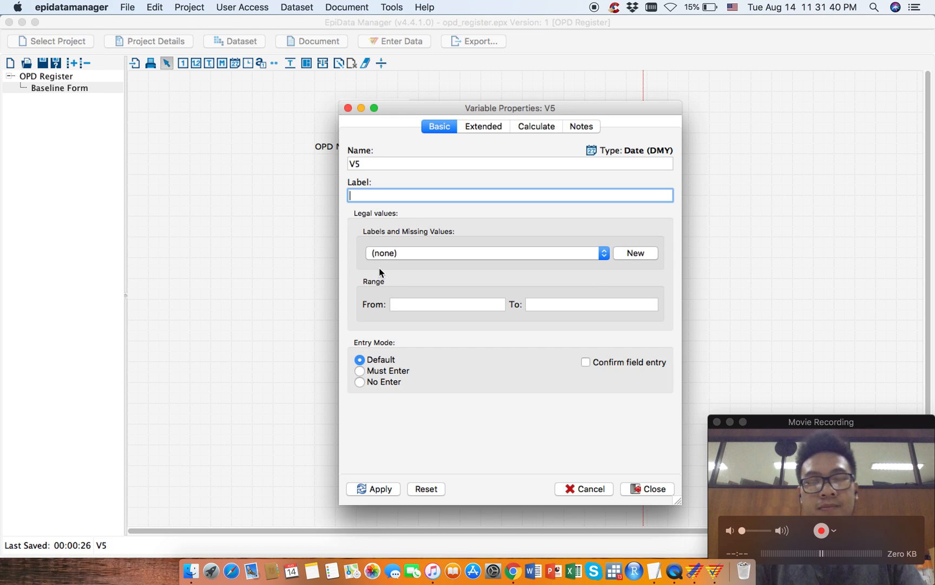
text(Regis)
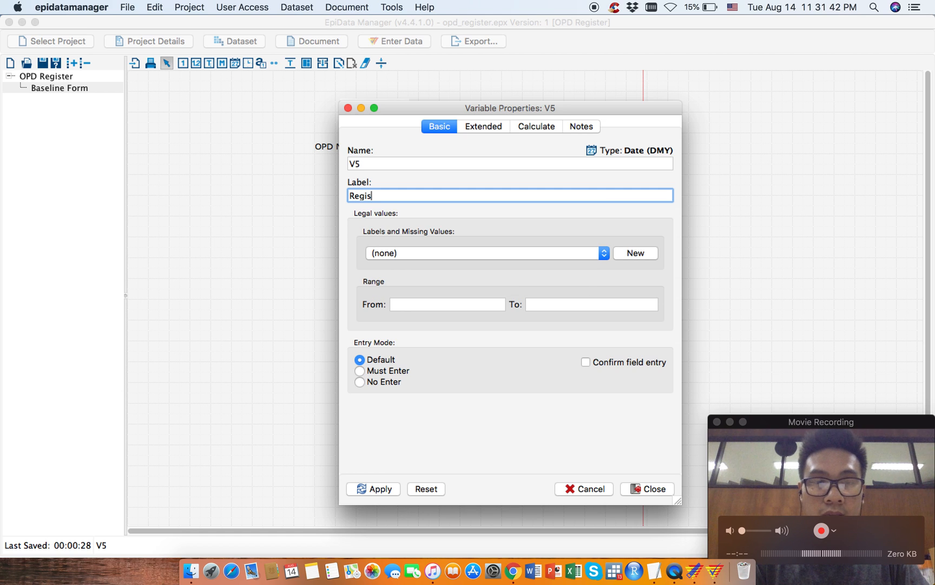
text(tration Dat)
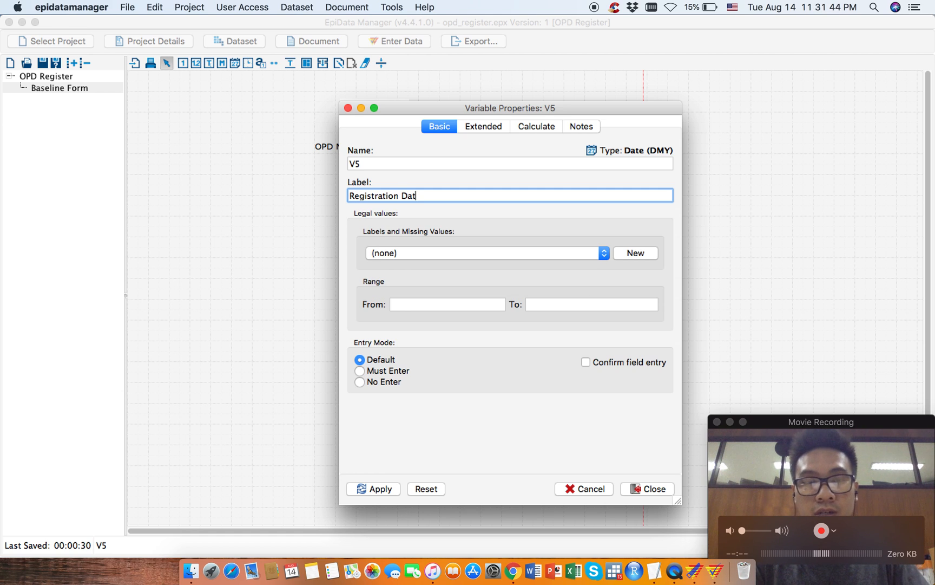
text(e)
double_click(372, 165)
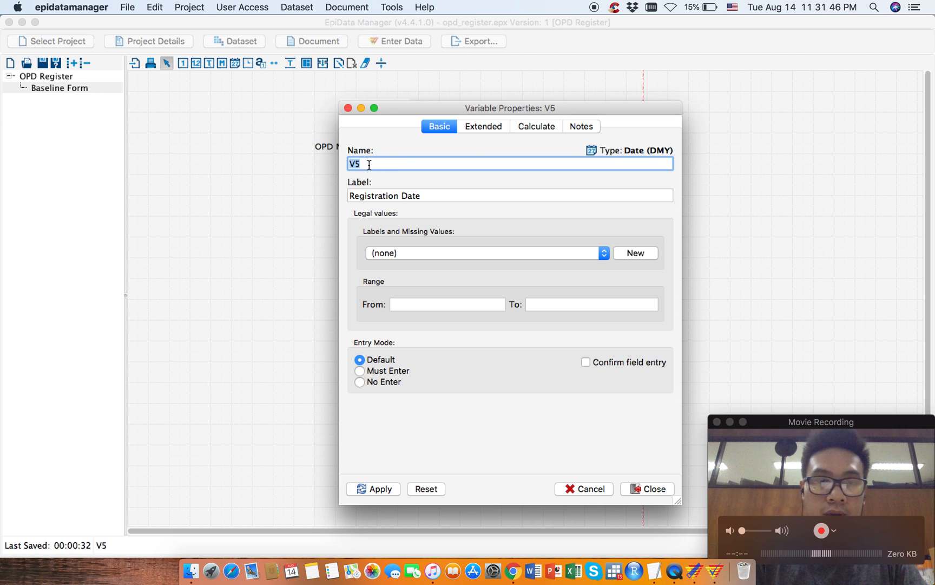
text(reg)
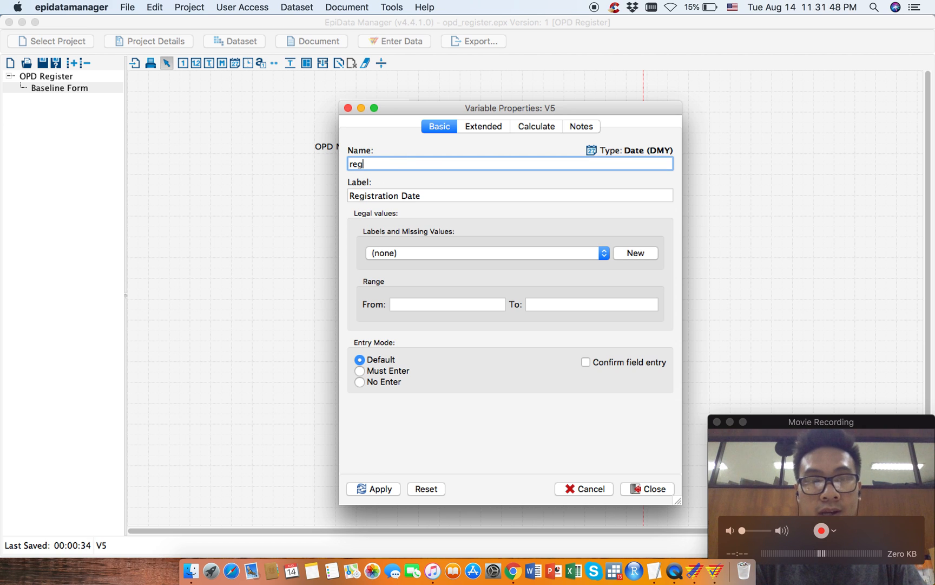
text(date)
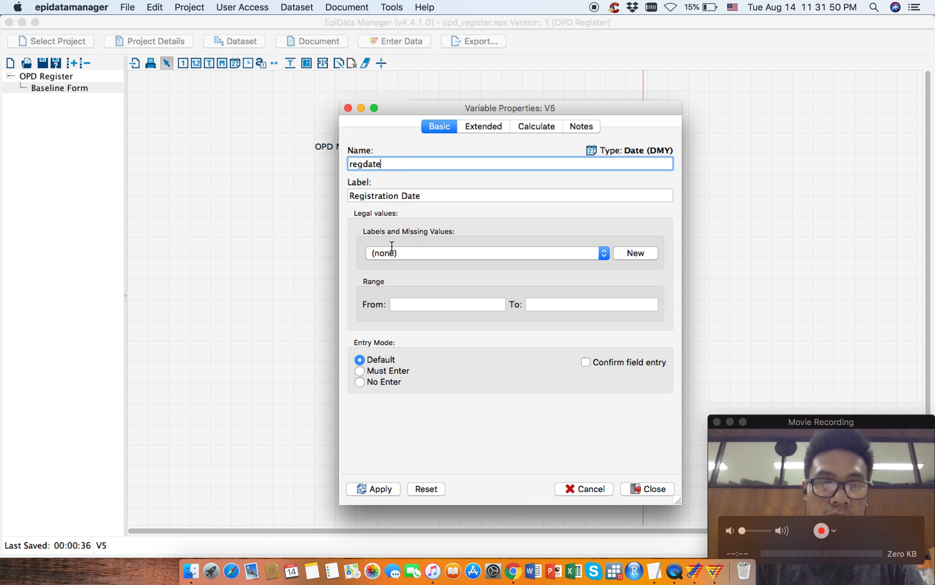
click(398, 304)
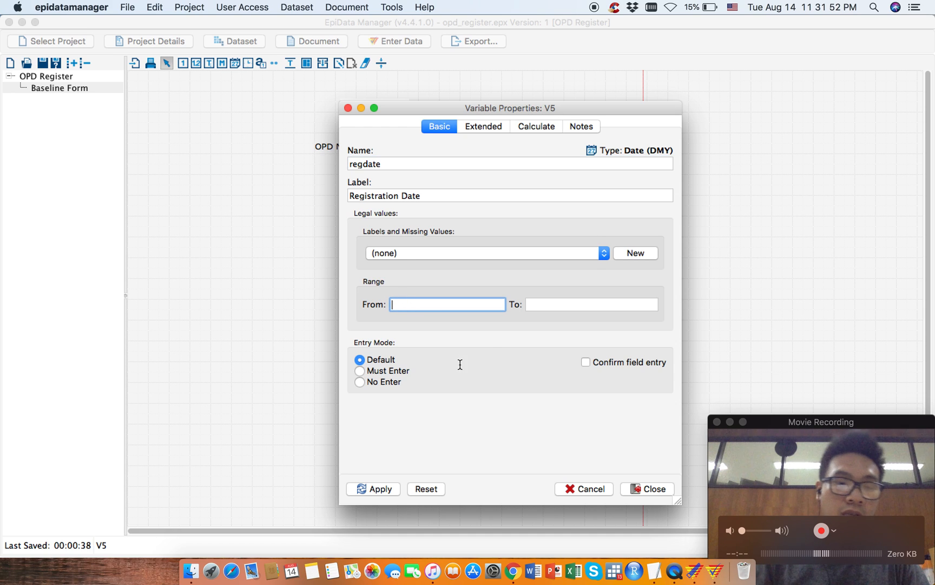
text(01/01/)
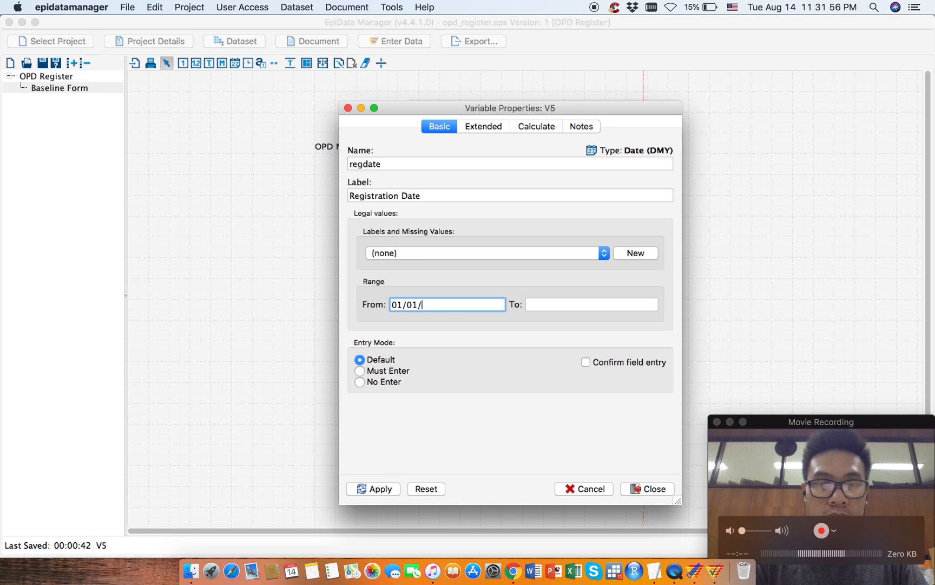
text(2018)
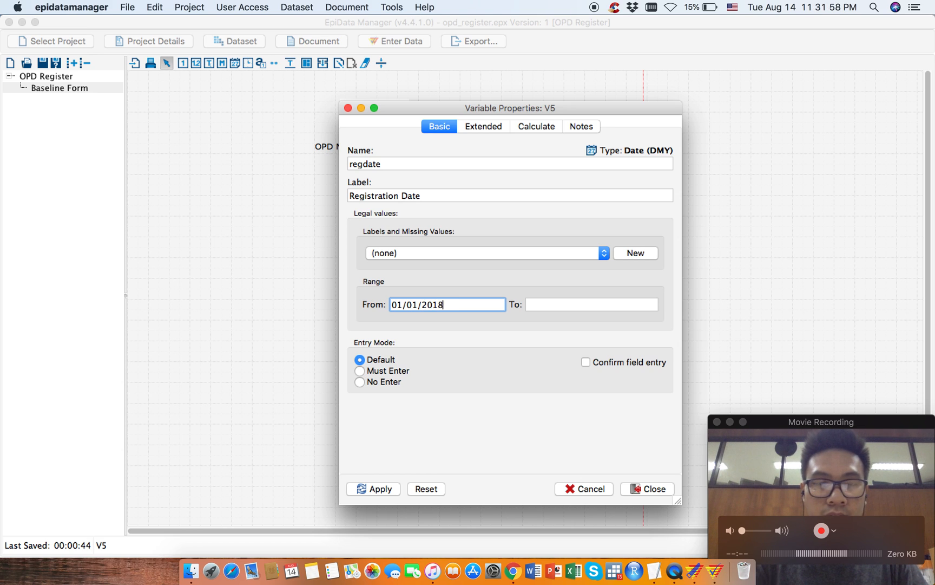
click(570, 303)
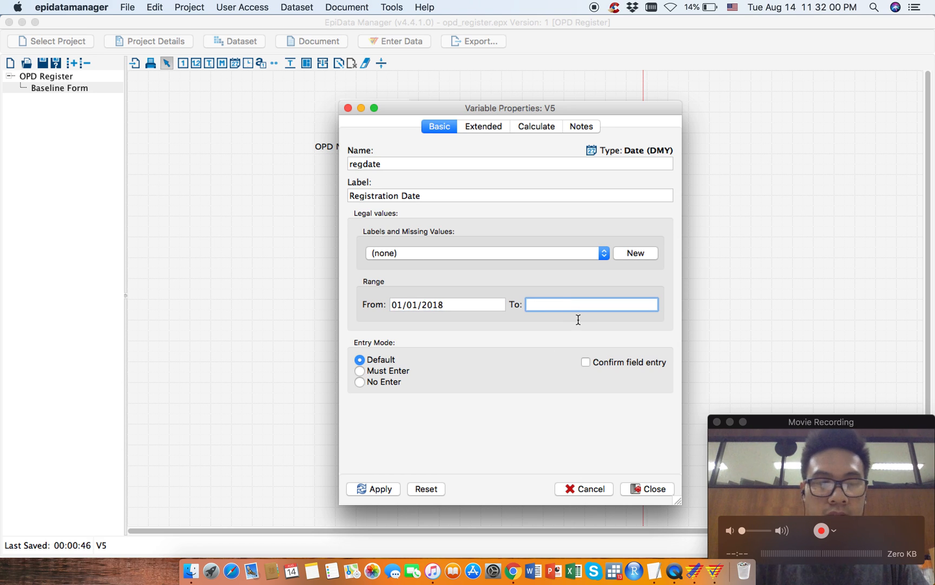
text(31/12)
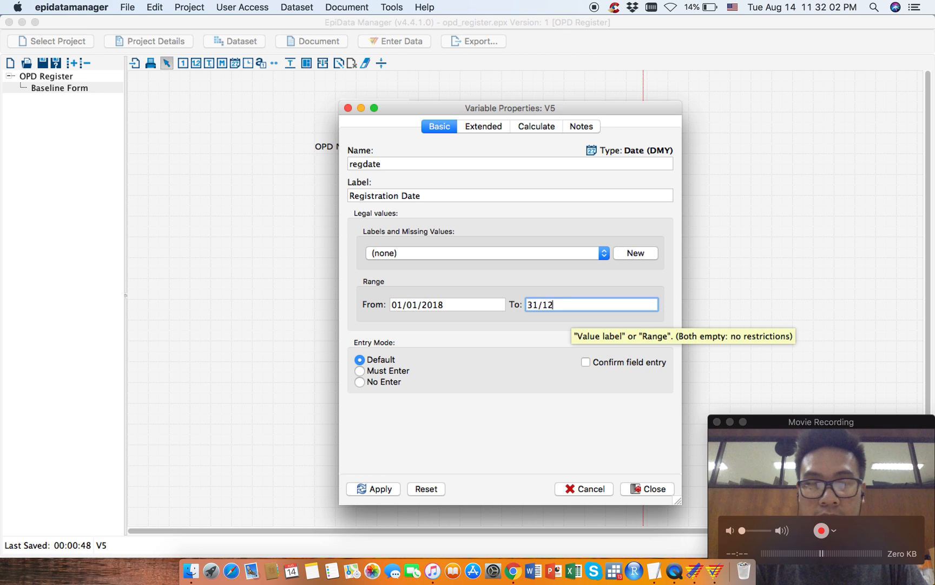
text(/2018)
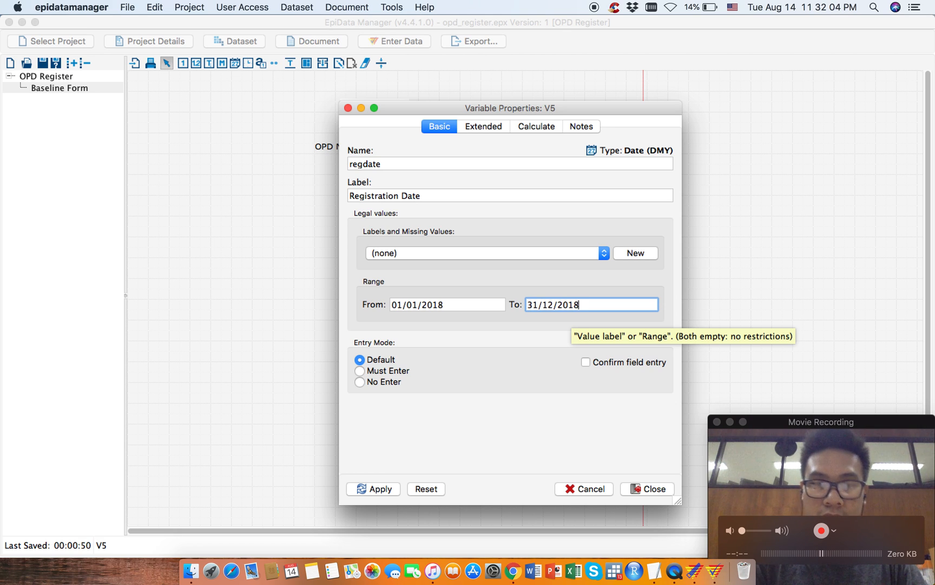
click(360, 371)
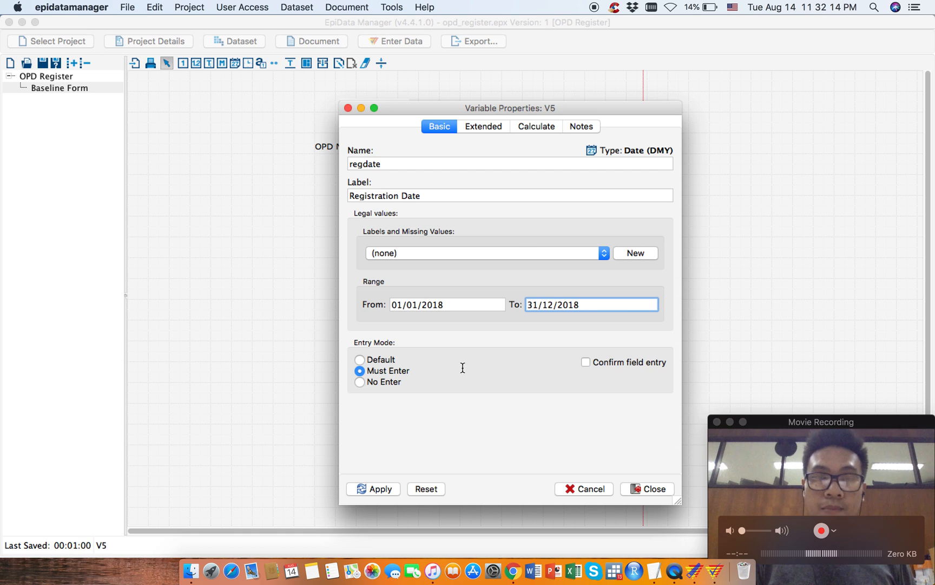
Create a value-label set for regdate with missing value 01/01/1900.
click(634, 253)
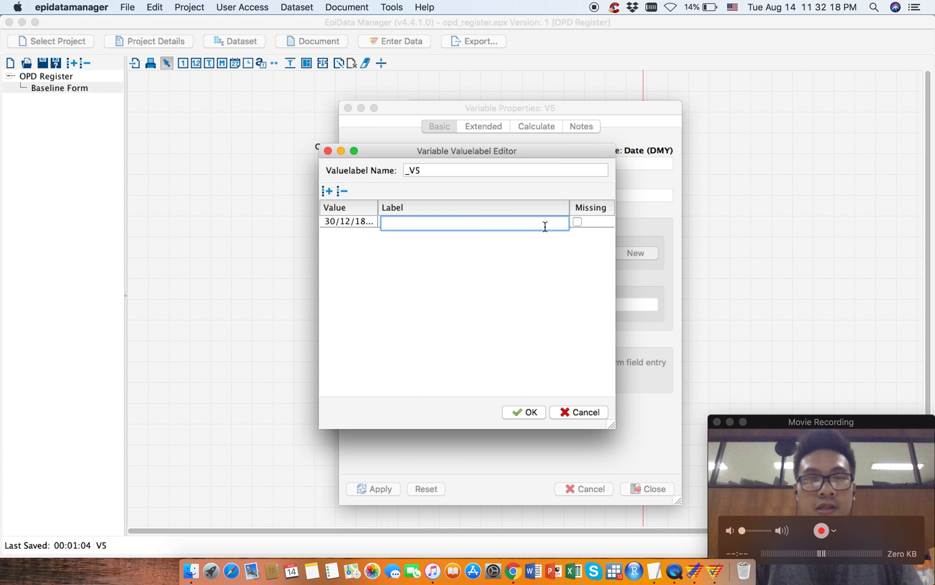
text(Mi)
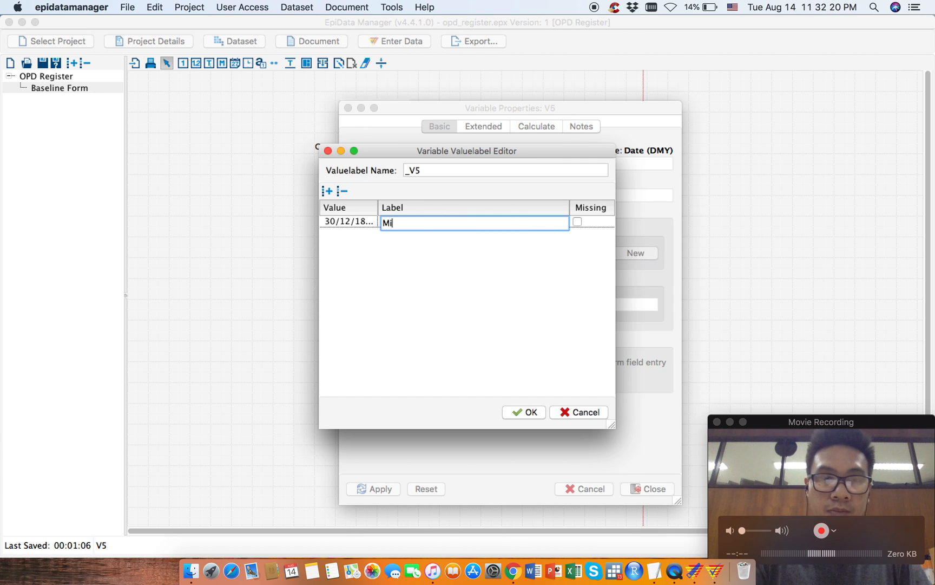
text(ssing)
click(355, 219)
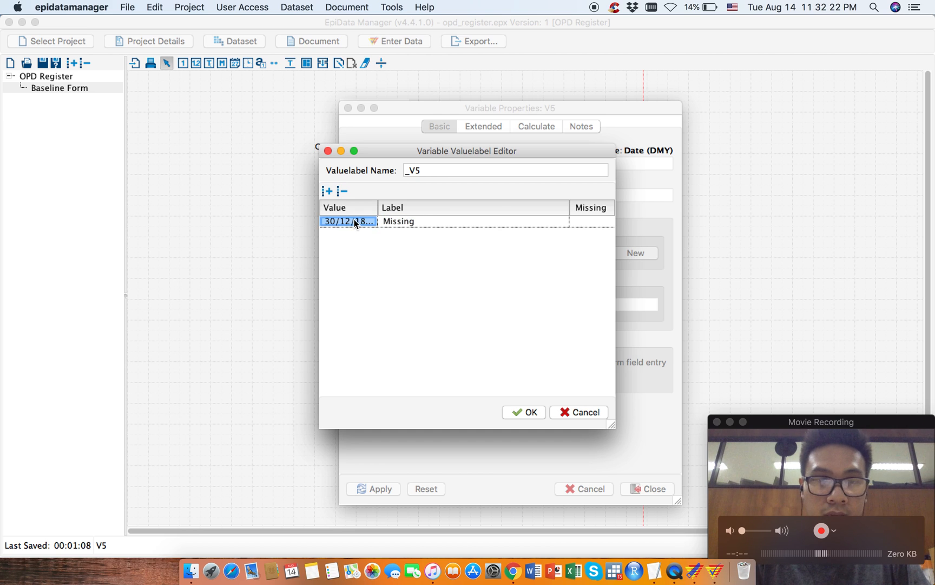
click(362, 221)
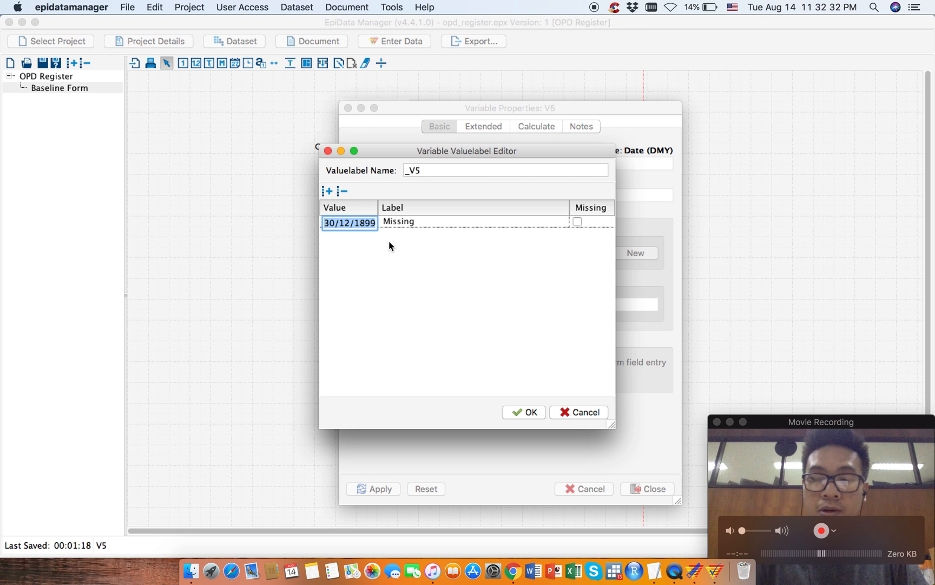
text(01/01/)
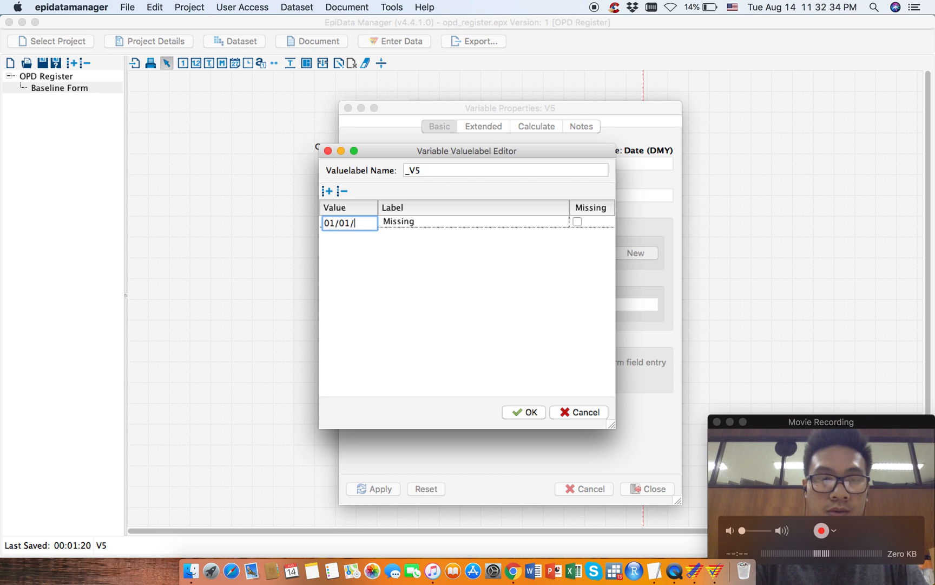
text(1900)
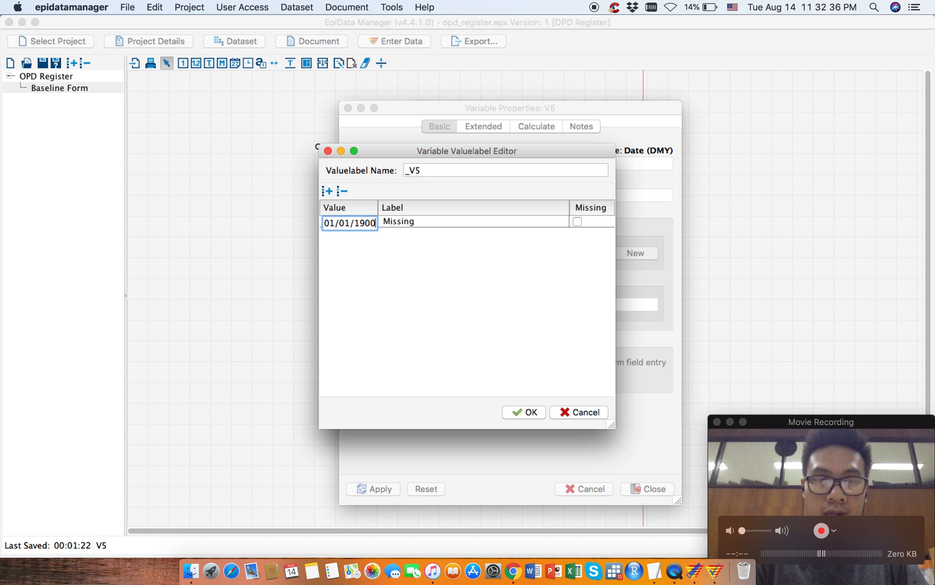
key(Return)
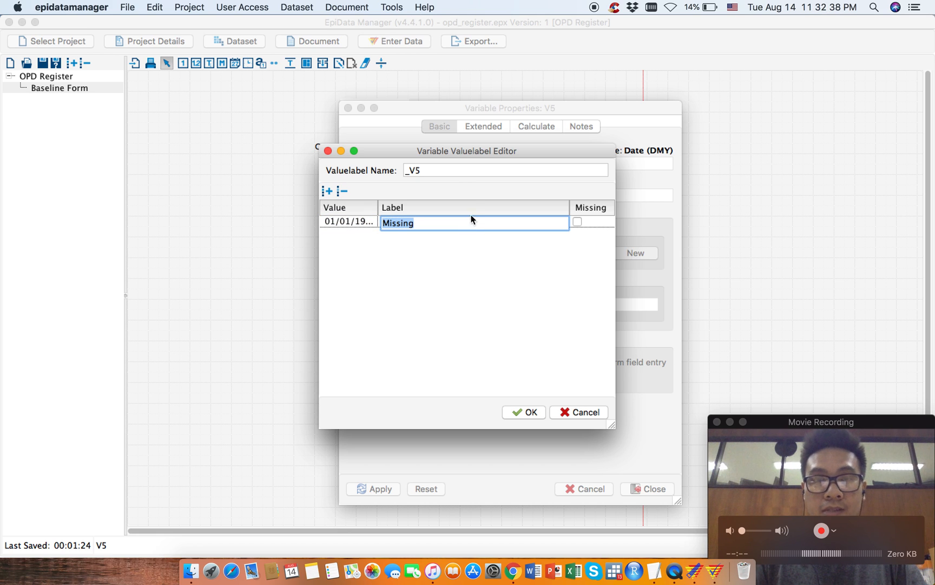
Rename the set to _regdate, confirm it and apply the field changes.
click(450, 171)
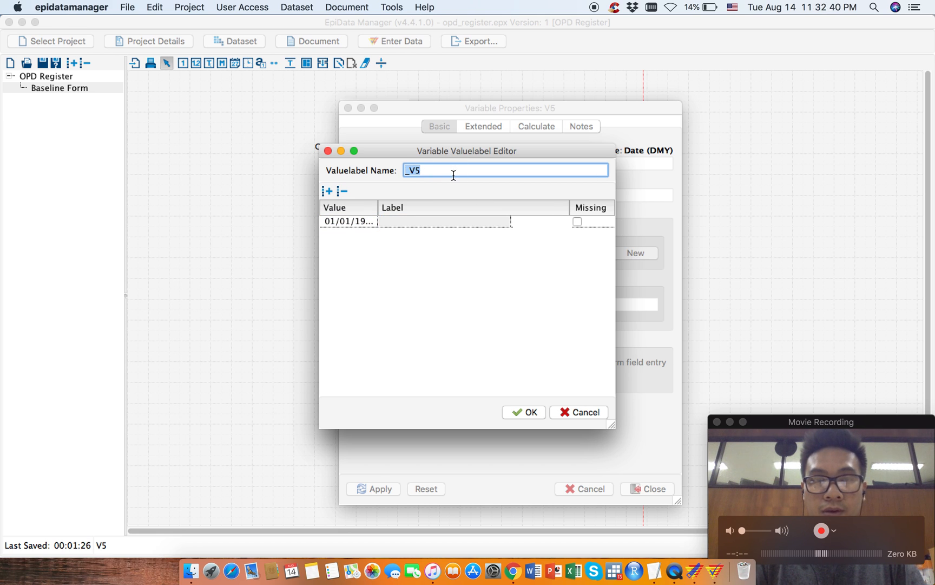
click(453, 170)
key(BackSpace)
key(BackSpace)
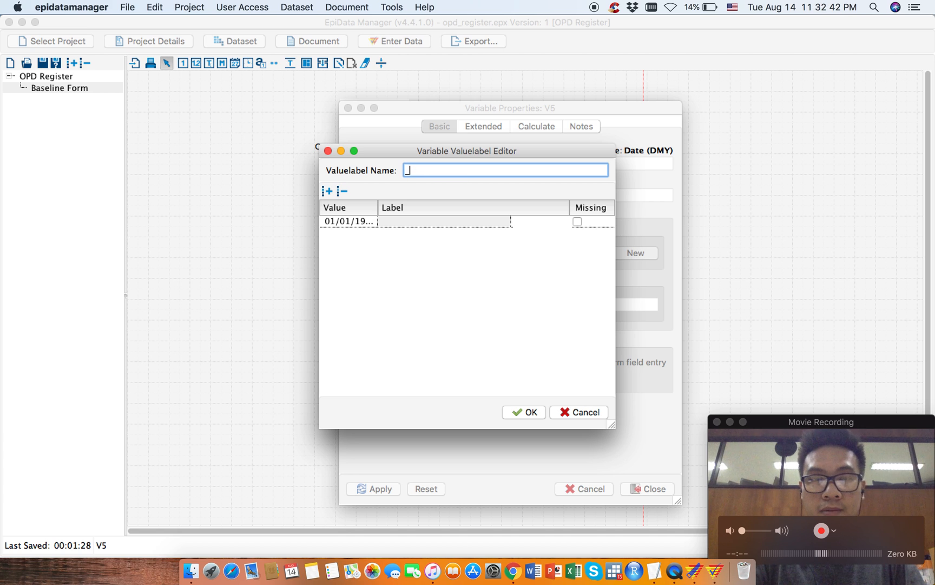
text(regdate)
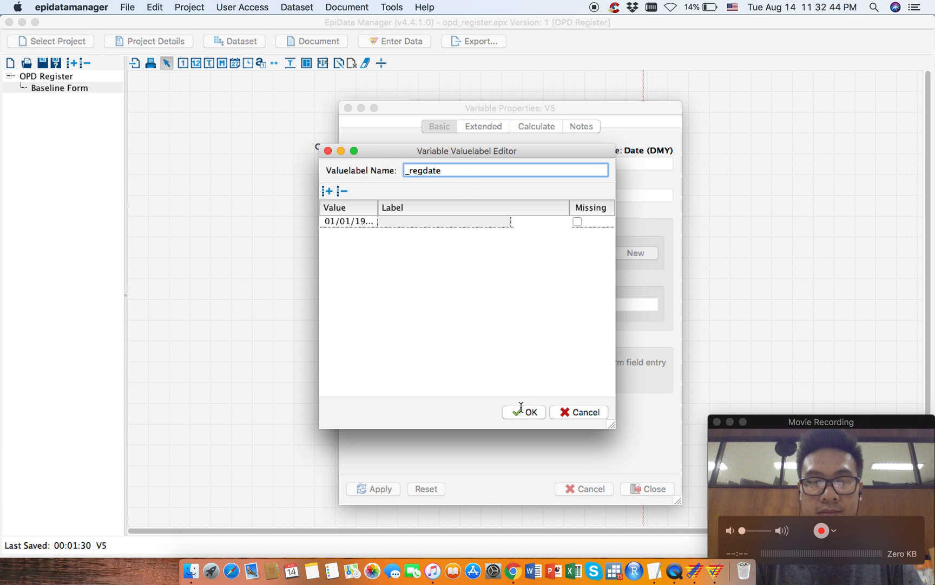
click(523, 412)
click(374, 488)
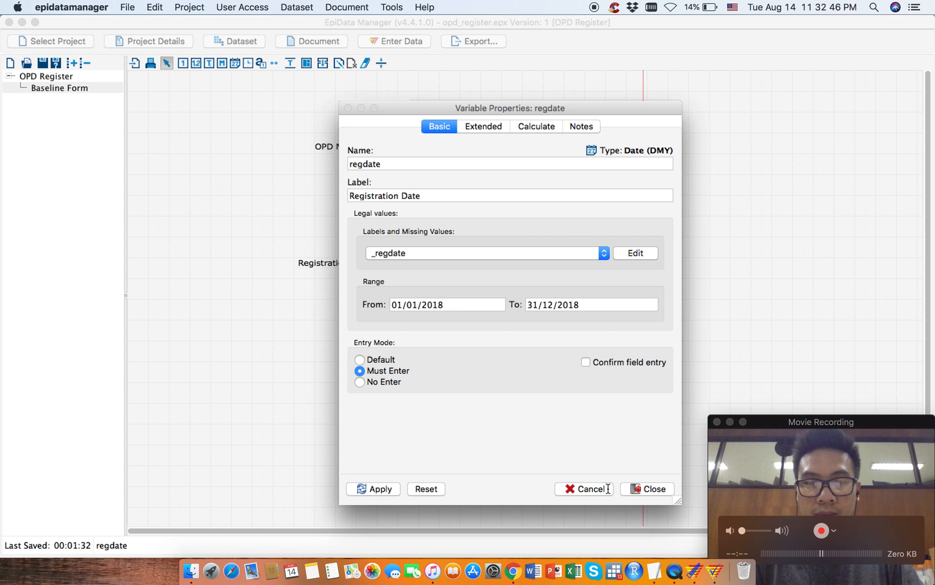
Apply and close the Registration Date field properties, then save the OPD Register project.
click(649, 488)
click(447, 340)
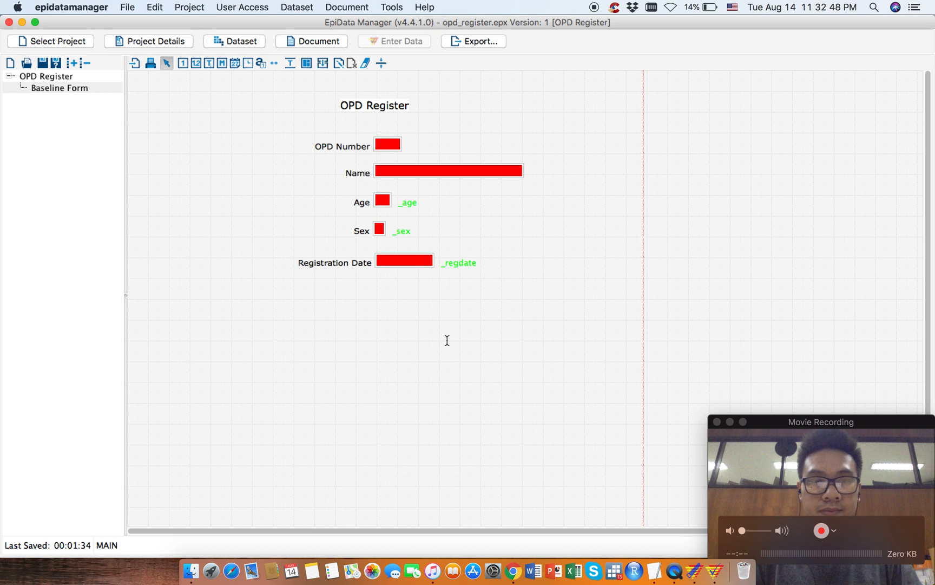
key(ctrl+s)
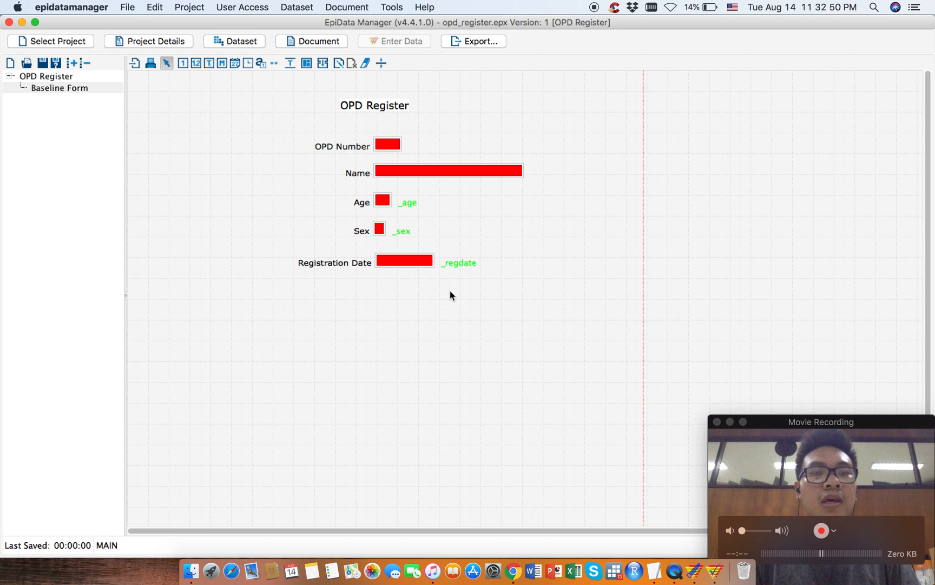